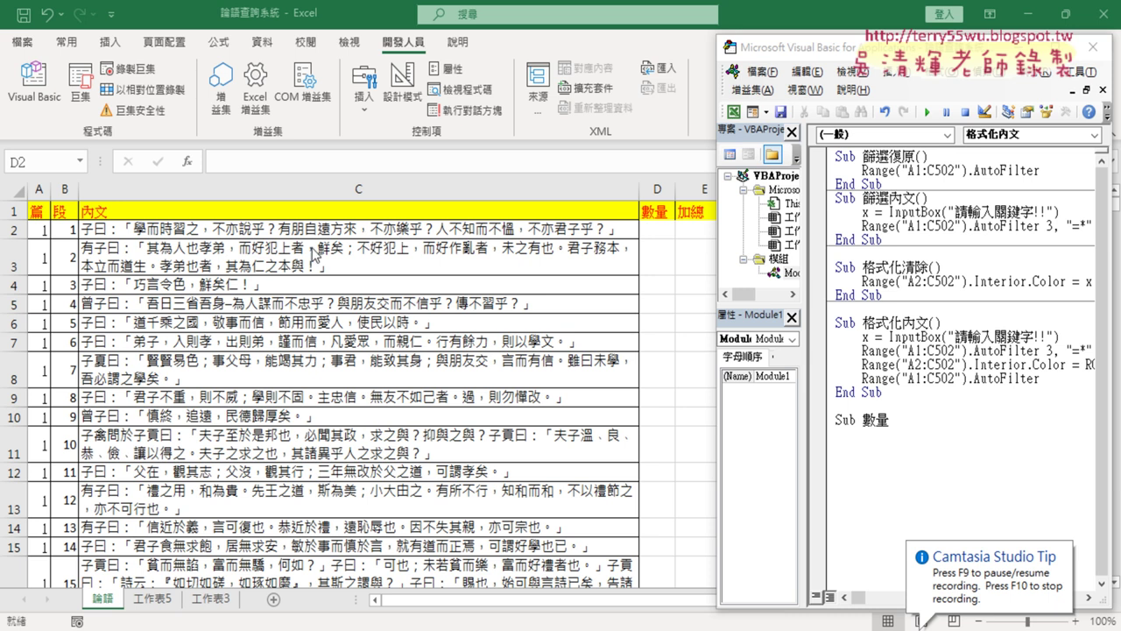
Bring the 論語 sheet forward and confirm the data rows run from 2 to 502.
click(43, 212)
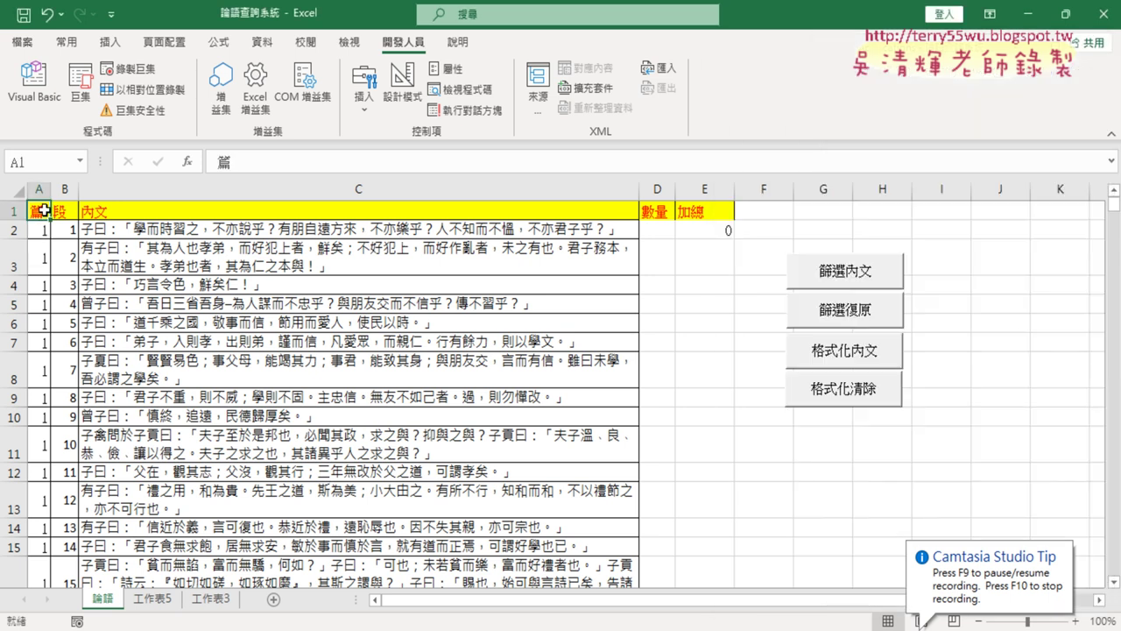
key(Down)
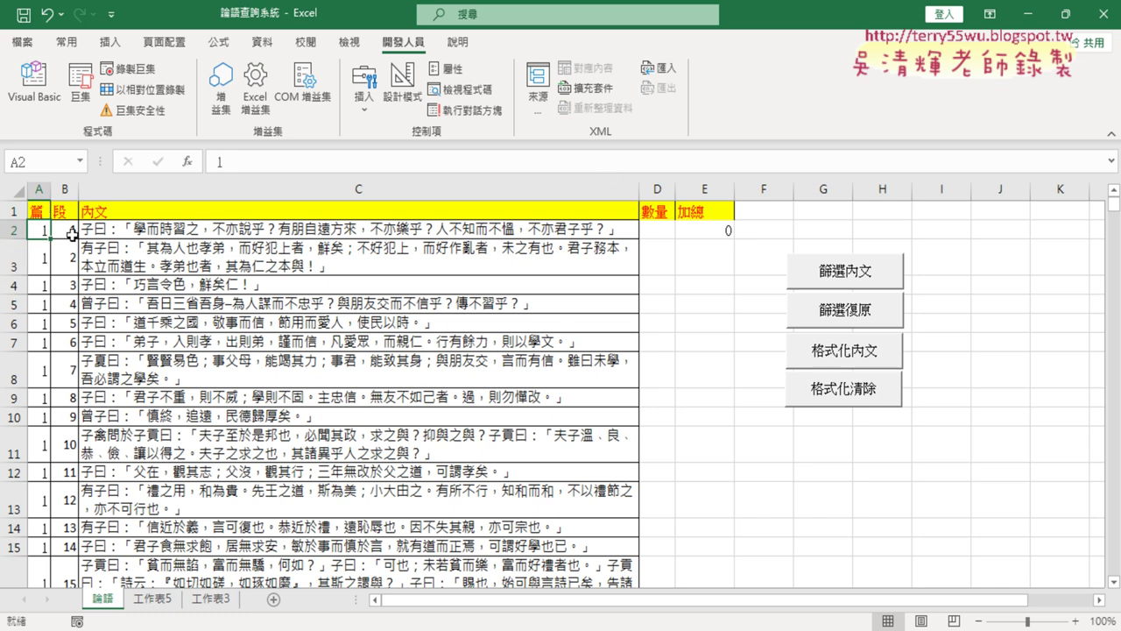
key(ctrl+Down)
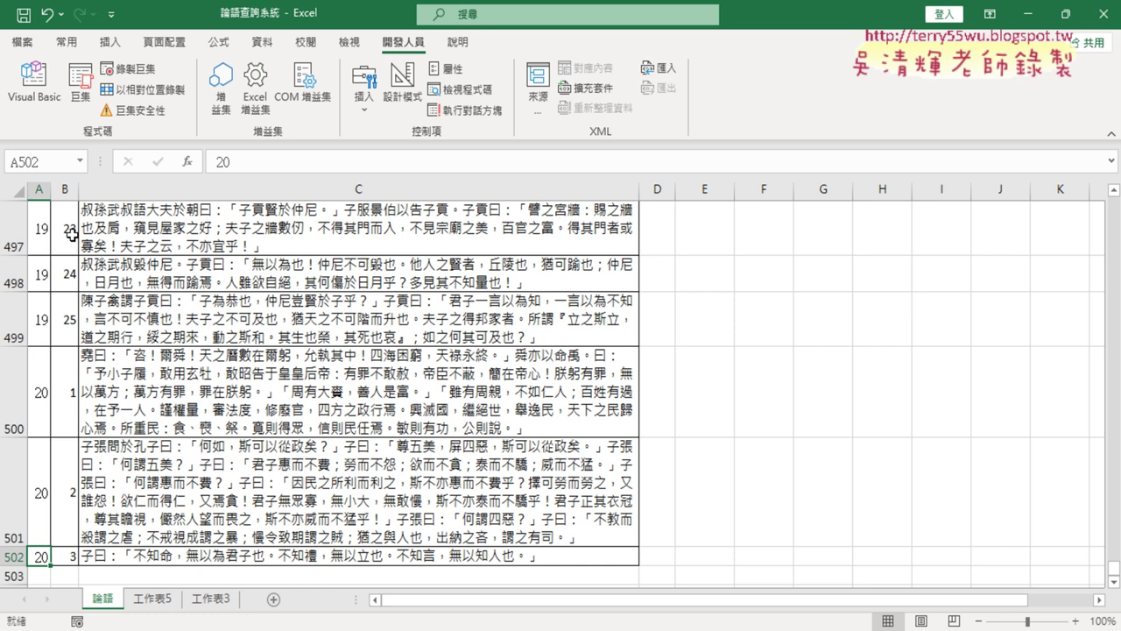
key(ctrl+Up)
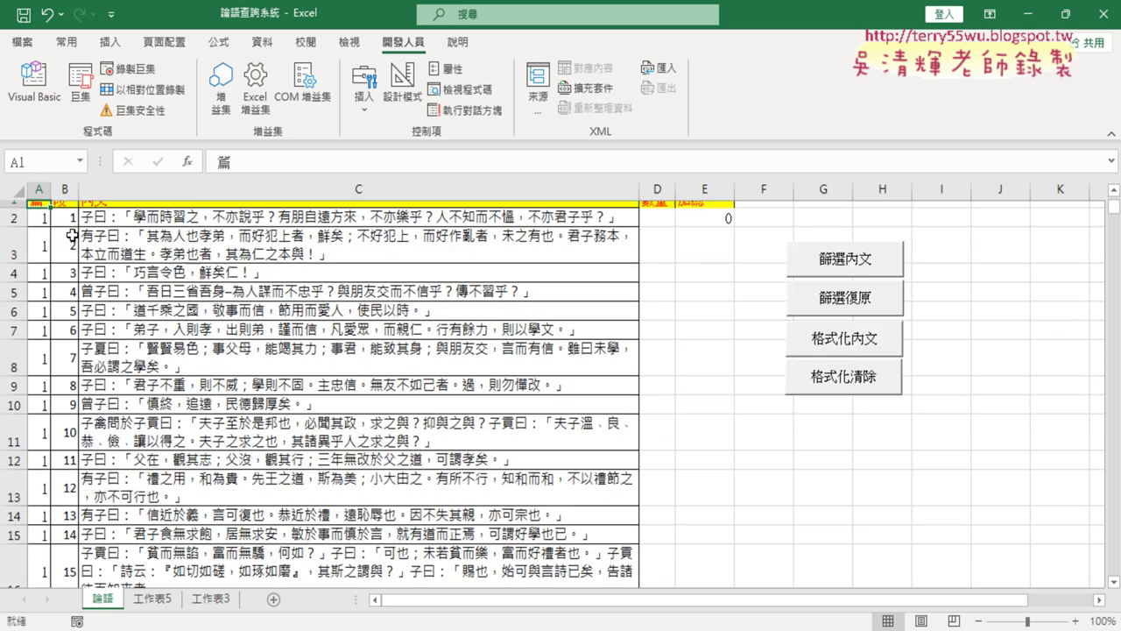
Check the 數量 heading in D1 and its first count cell D2.
key(Right)
key(Right)
key(Right)
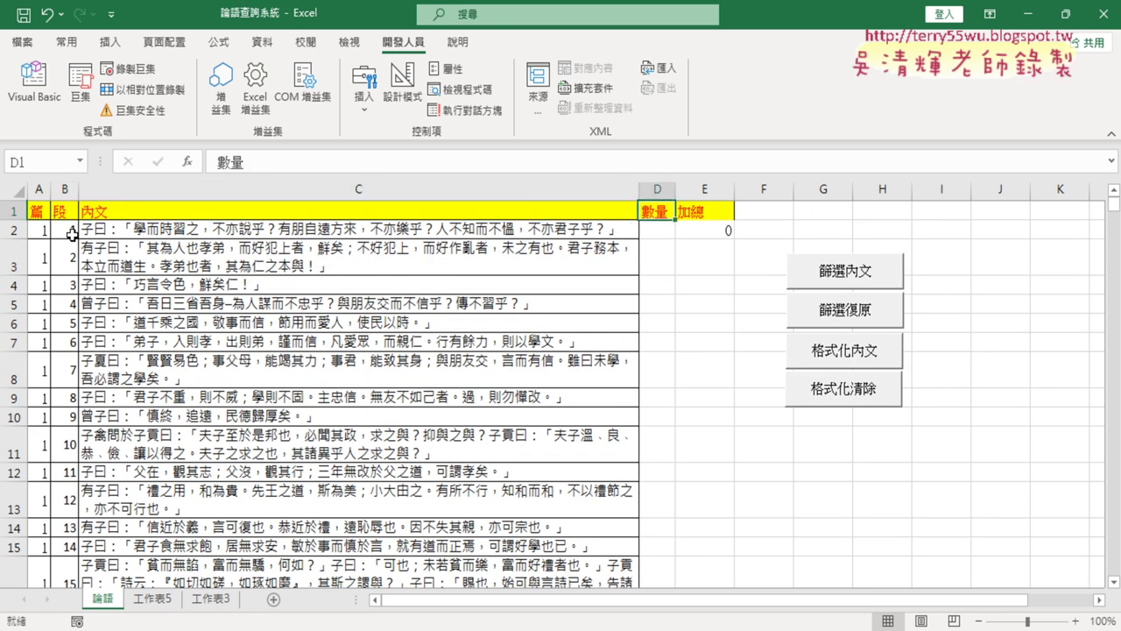
key(Right)
key(Left)
key(Down)
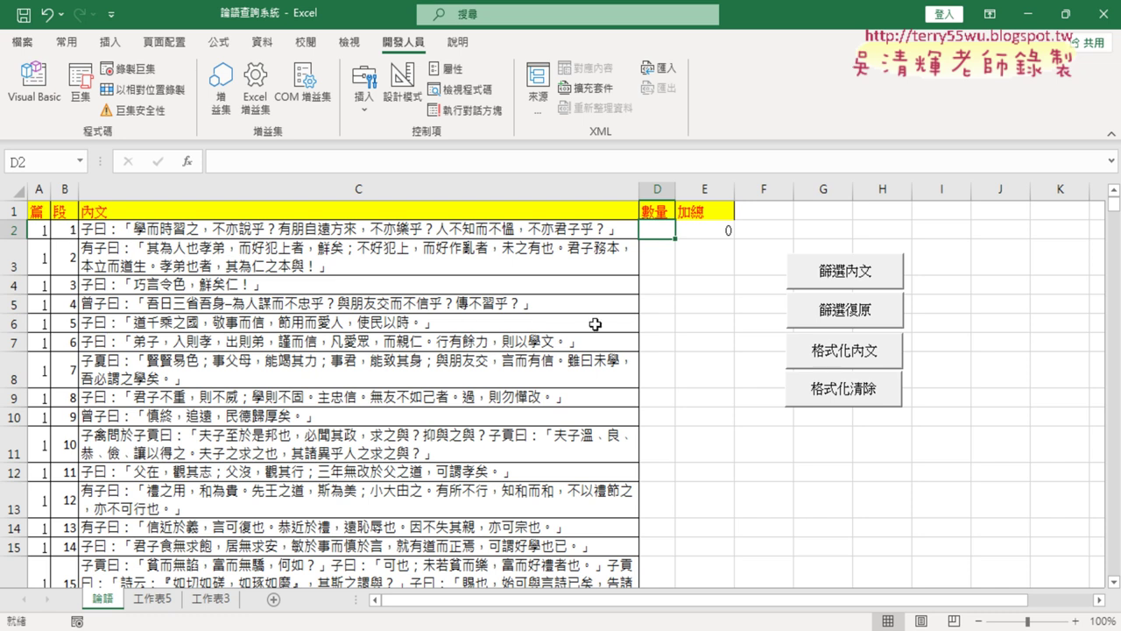
Inspect the passages containing 仁 in rows 7 and 3 of column C.
click(473, 344)
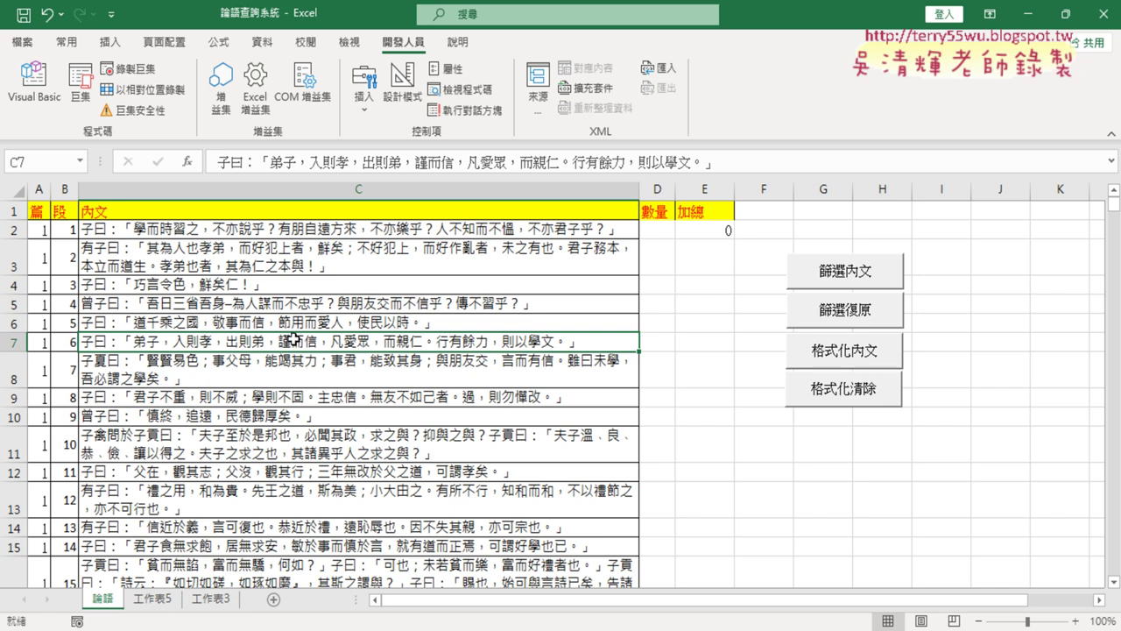
scroll(297, 379, down, 1)
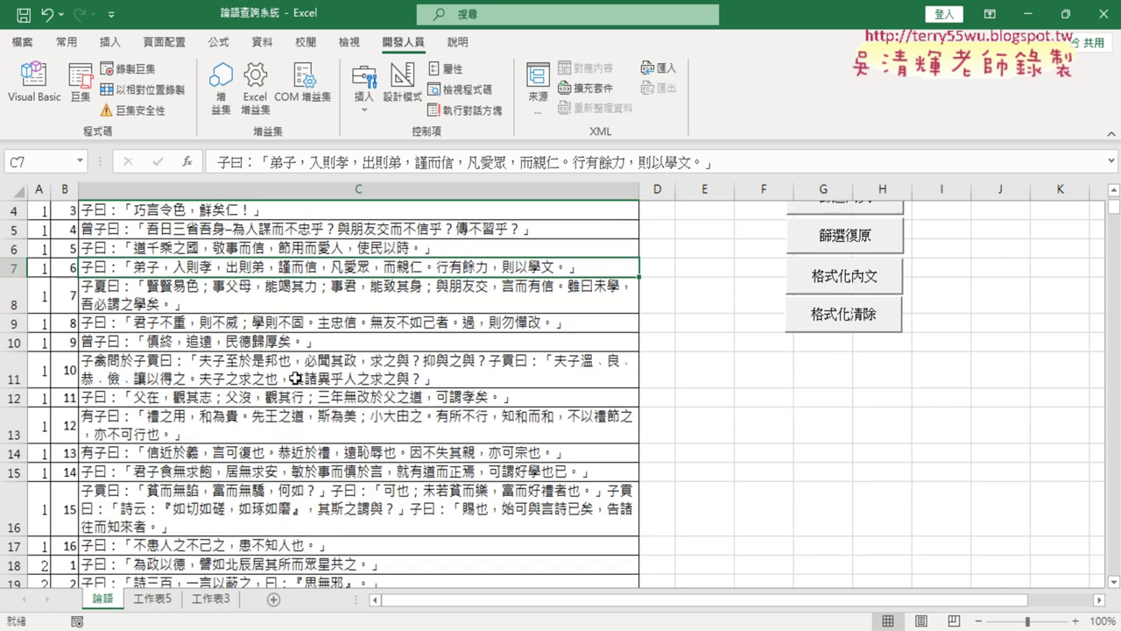
scroll(297, 379, up, 1)
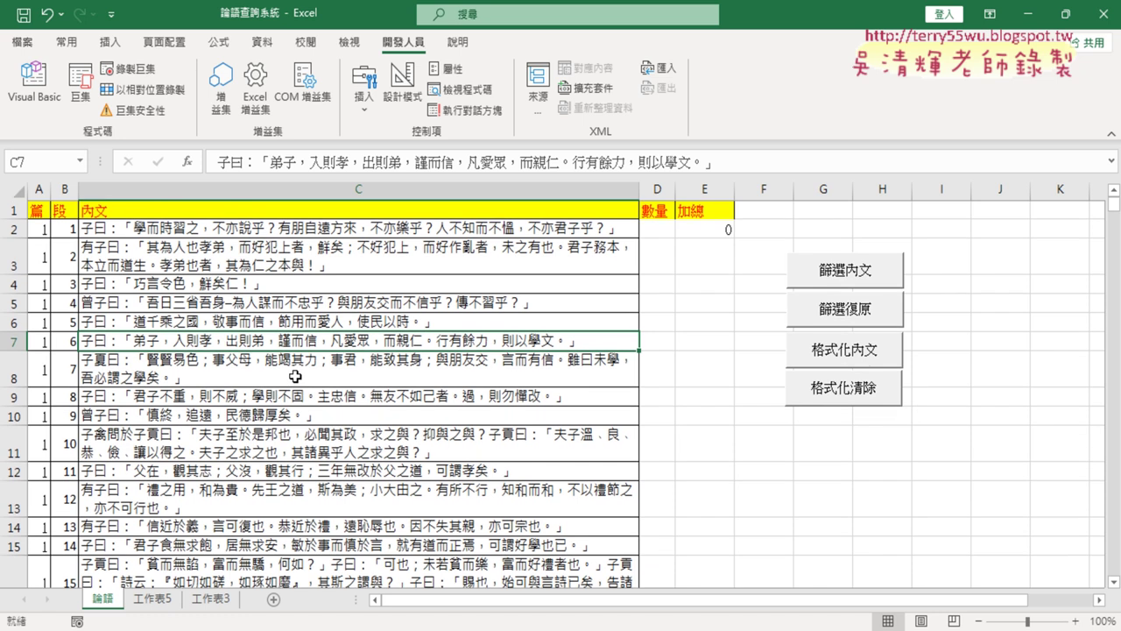
click(331, 263)
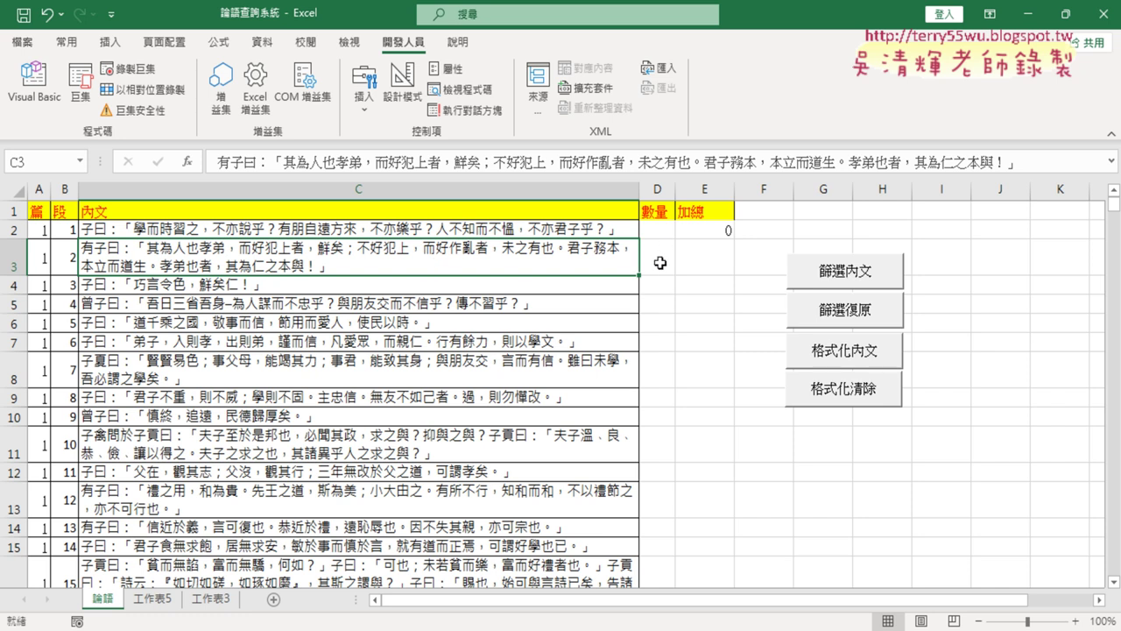
key(alt+F11)
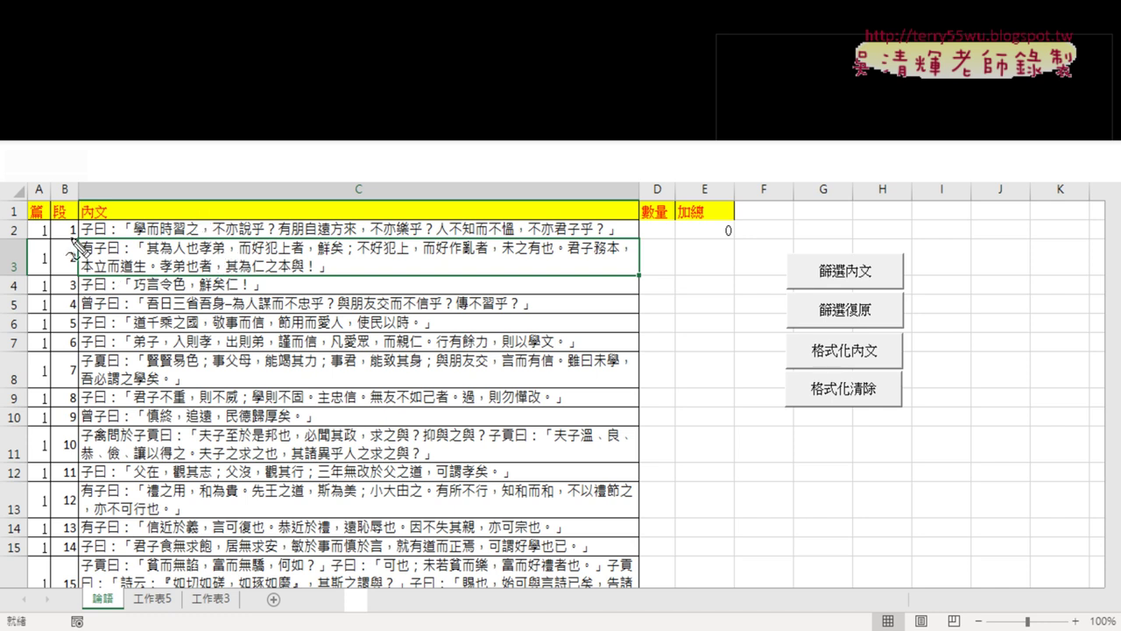
mouse_move(70, 286)
mouse_down()
mouse_move(311, 235)
mouse_move(611, 268)
mouse_up()
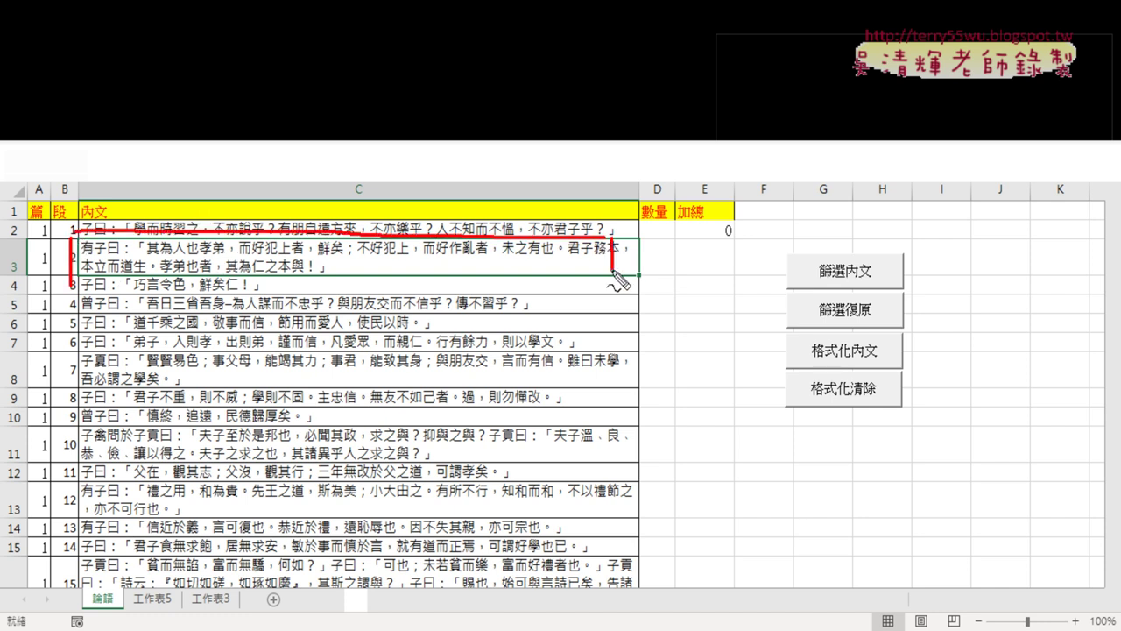
drag(114, 280, 544, 281)
drag(18, 256, 39, 263)
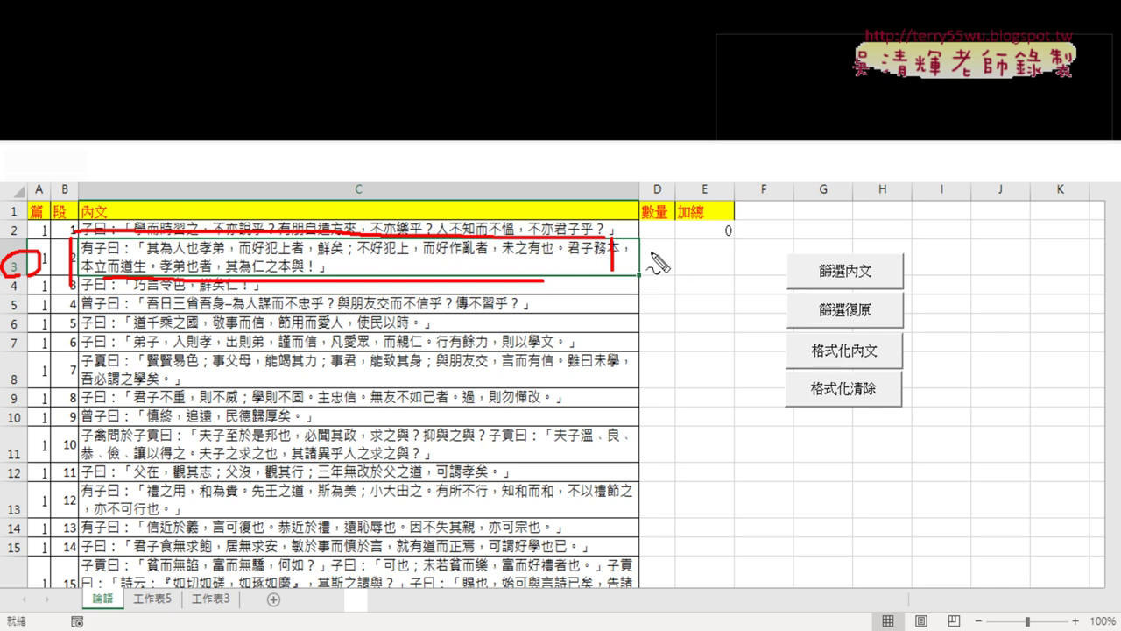
mouse_move(649, 275)
mouse_down()
mouse_move(657, 243)
mouse_move(663, 283)
mouse_move(645, 263)
mouse_move(664, 270)
mouse_move(659, 263)
mouse_move(675, 291)
mouse_up()
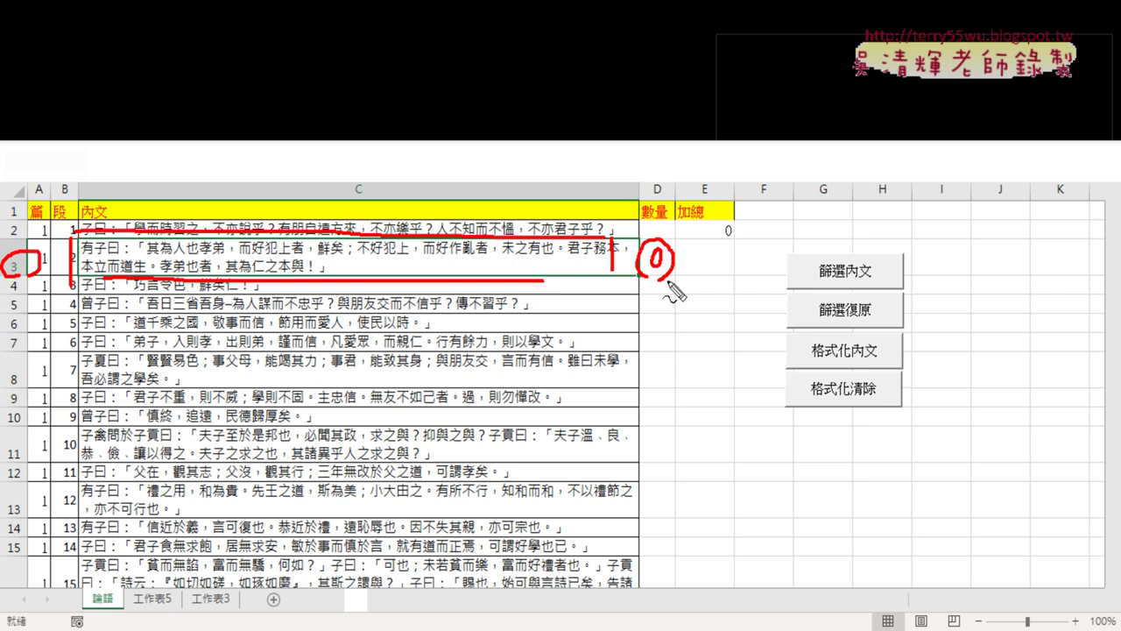
key(Escape)
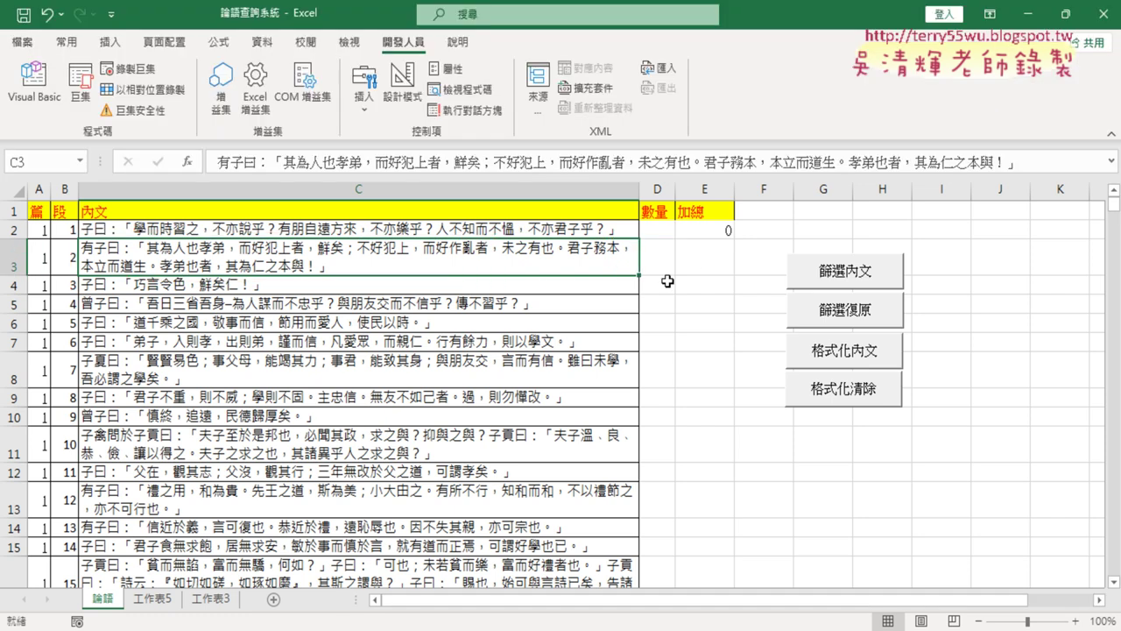
Open the VBA editor, arrange its window, and complete Sub 數量() with End Sub and an indented blank line.
click(34, 84)
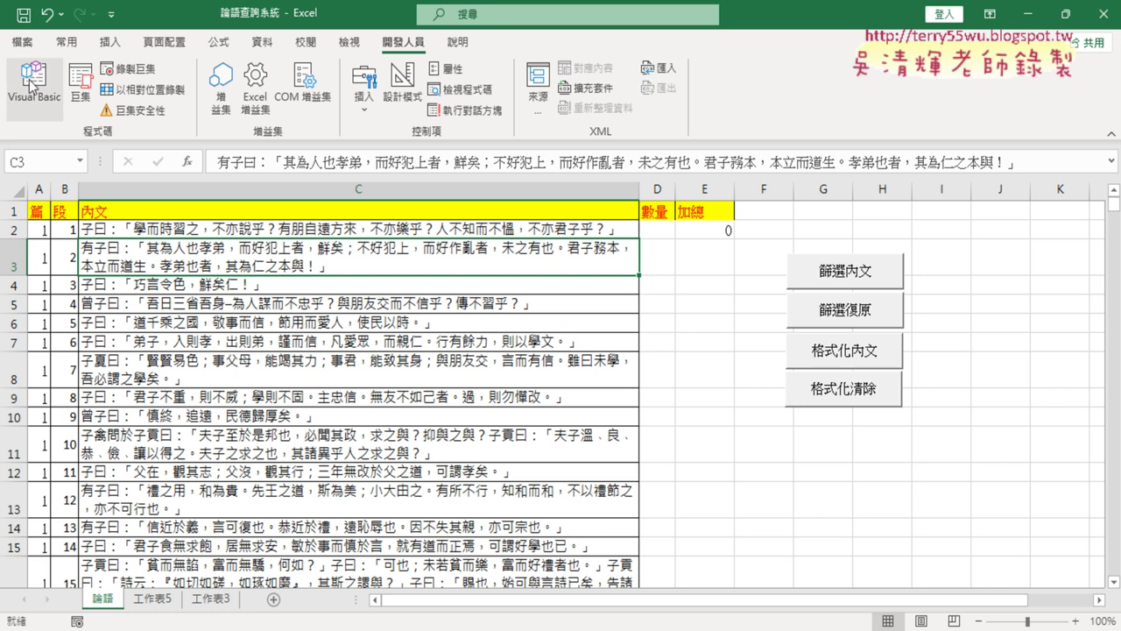
drag(789, 46, 638, 31)
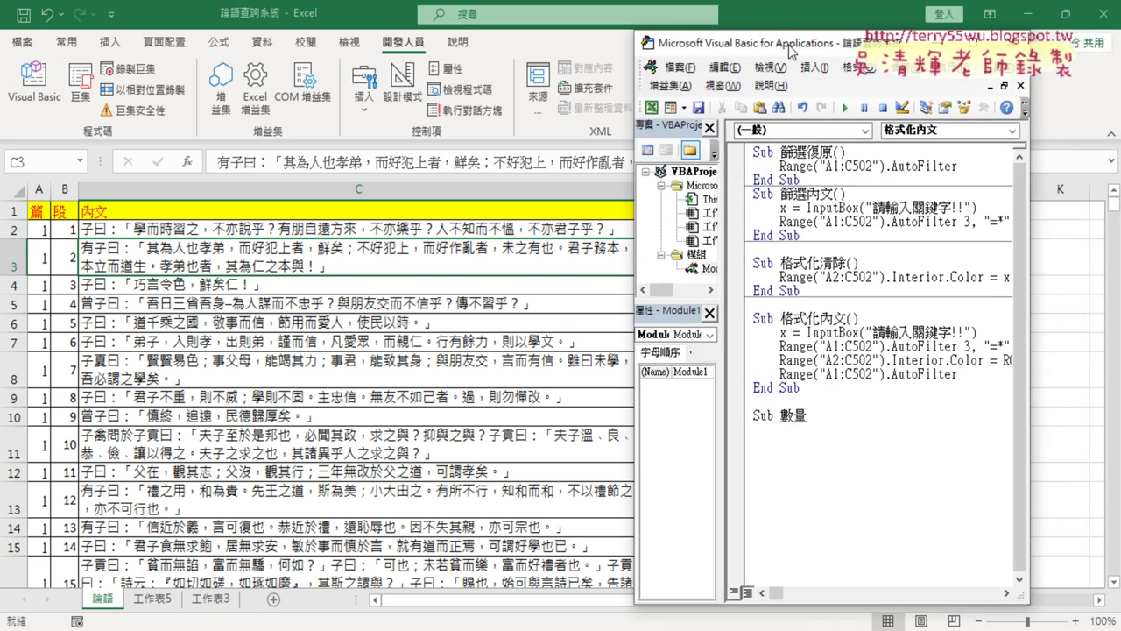
drag(656, 282, 690, 282)
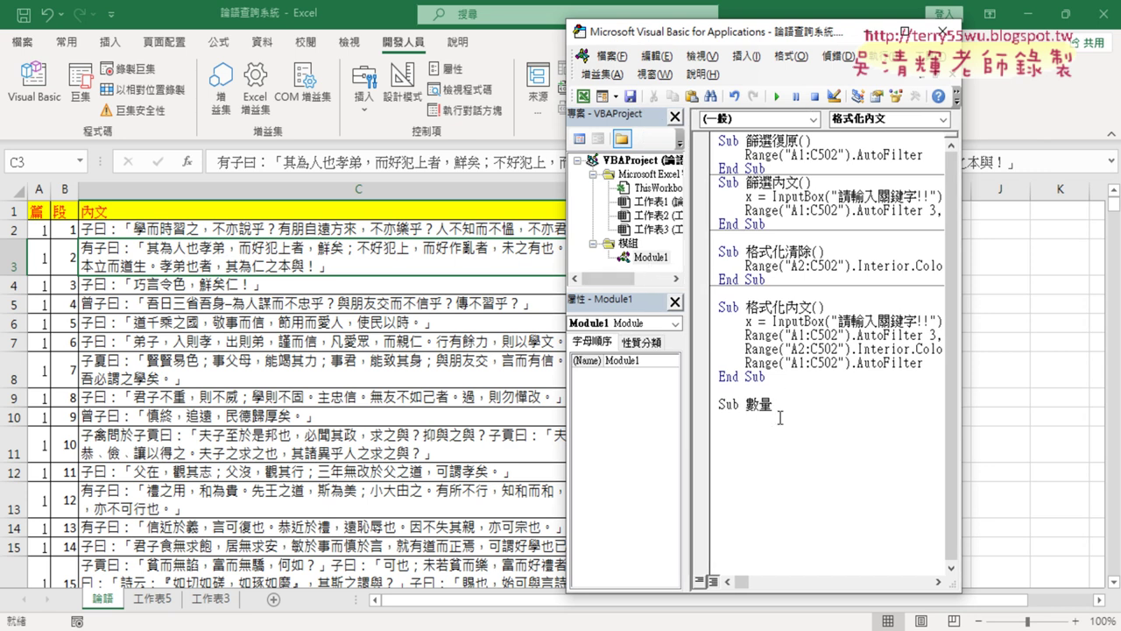
key(Return)
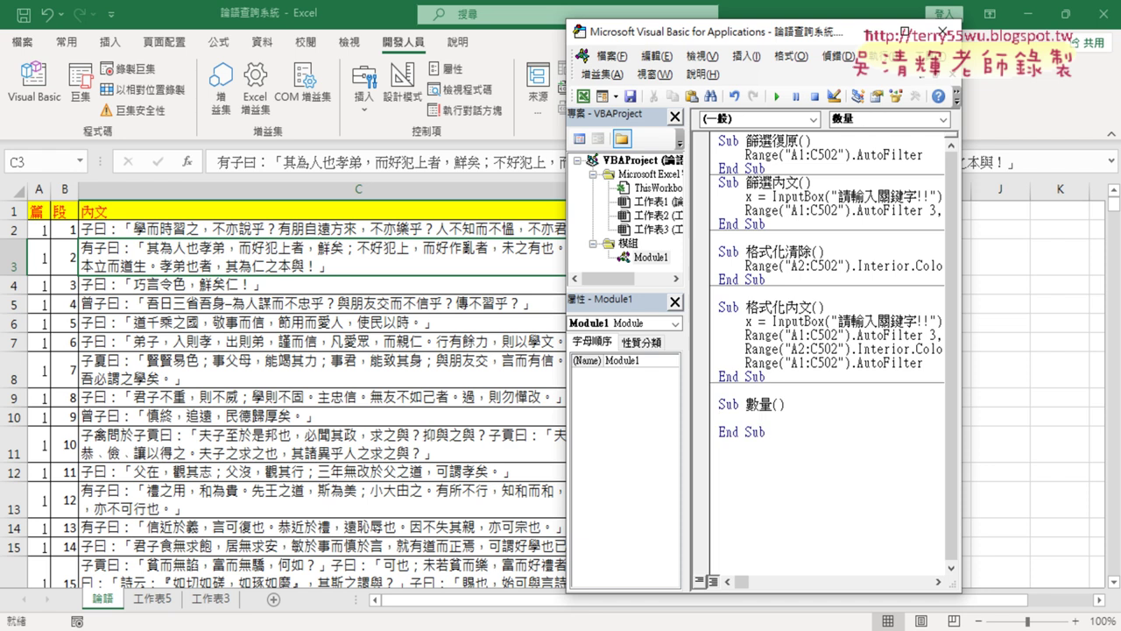
key(Tab)
mouse_move(777, 32)
mouse_down()
mouse_move(937, 29)
mouse_move(916, 34)
mouse_up()
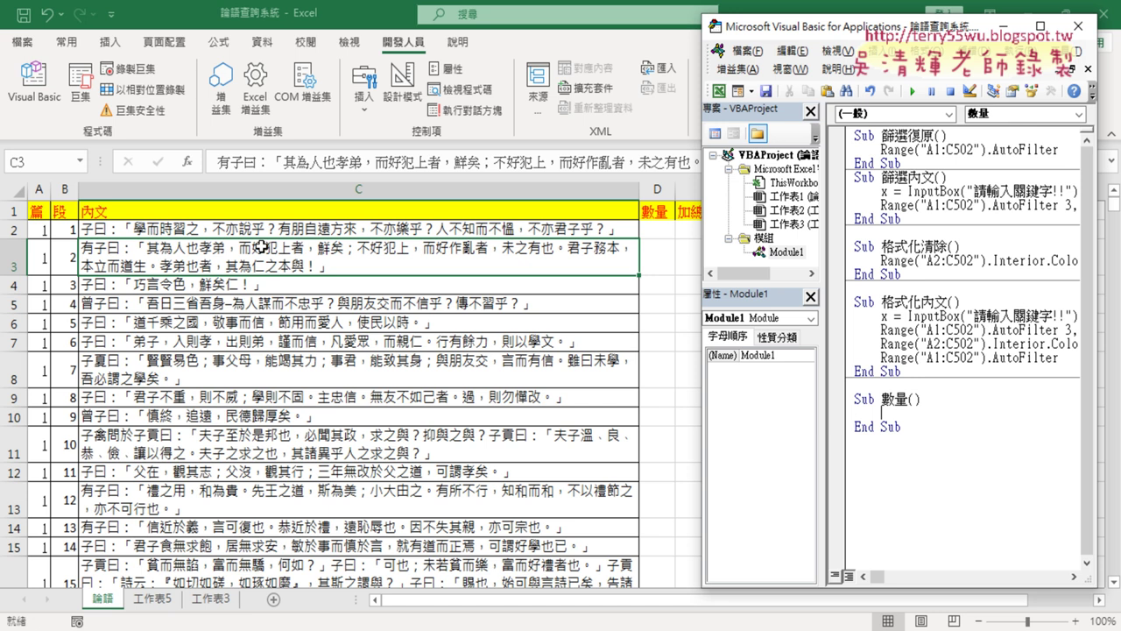
Type len(cells(3,"C")) and prefix it to form the loop header forj=1 to len(cells(3,"C")).
text(le)
text(n()
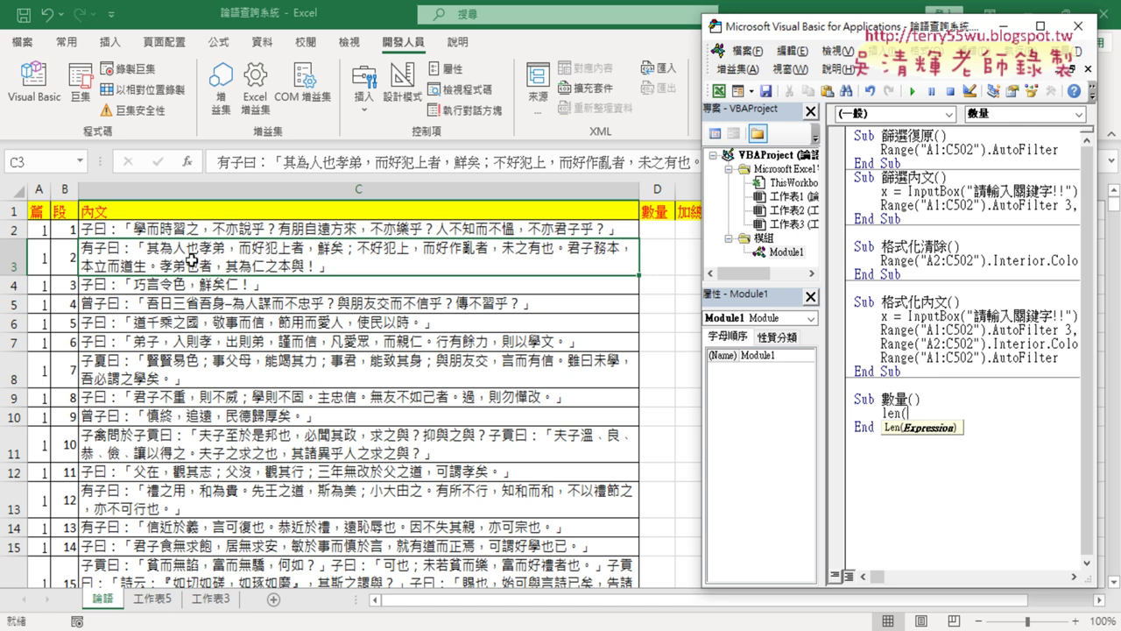
text(cell)
text(s()
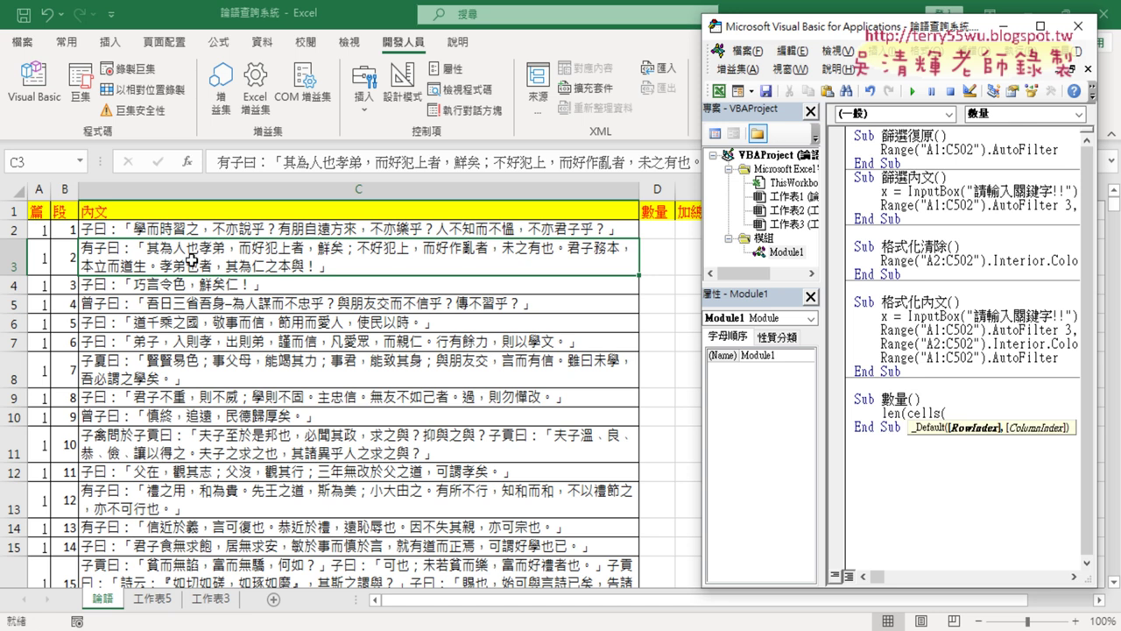
text(3)
text(,")
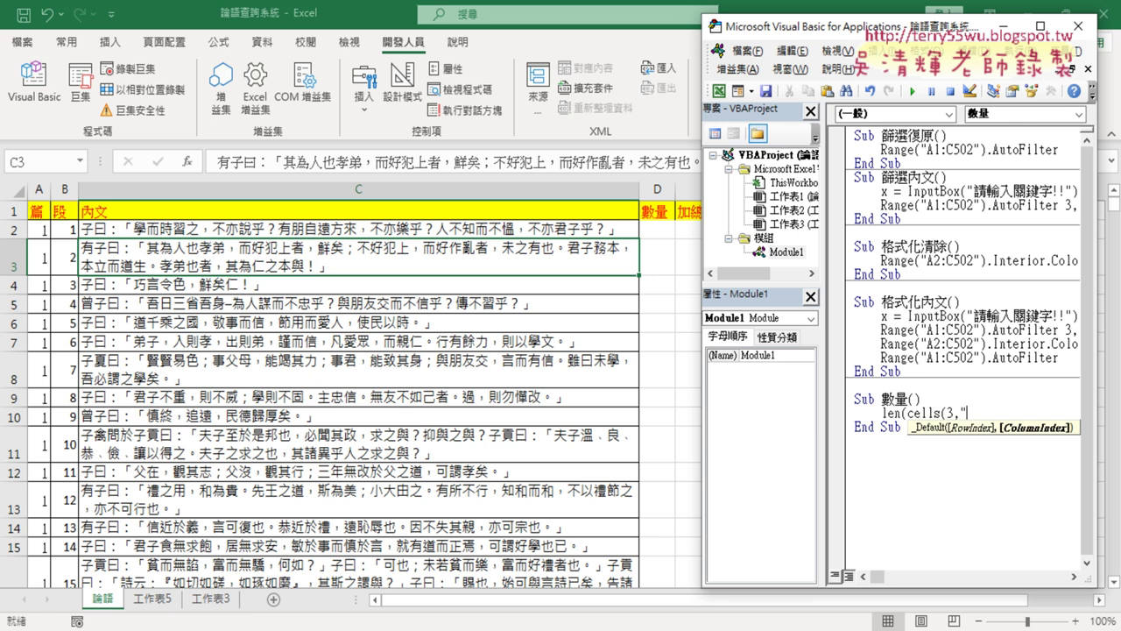
text(C")
text())
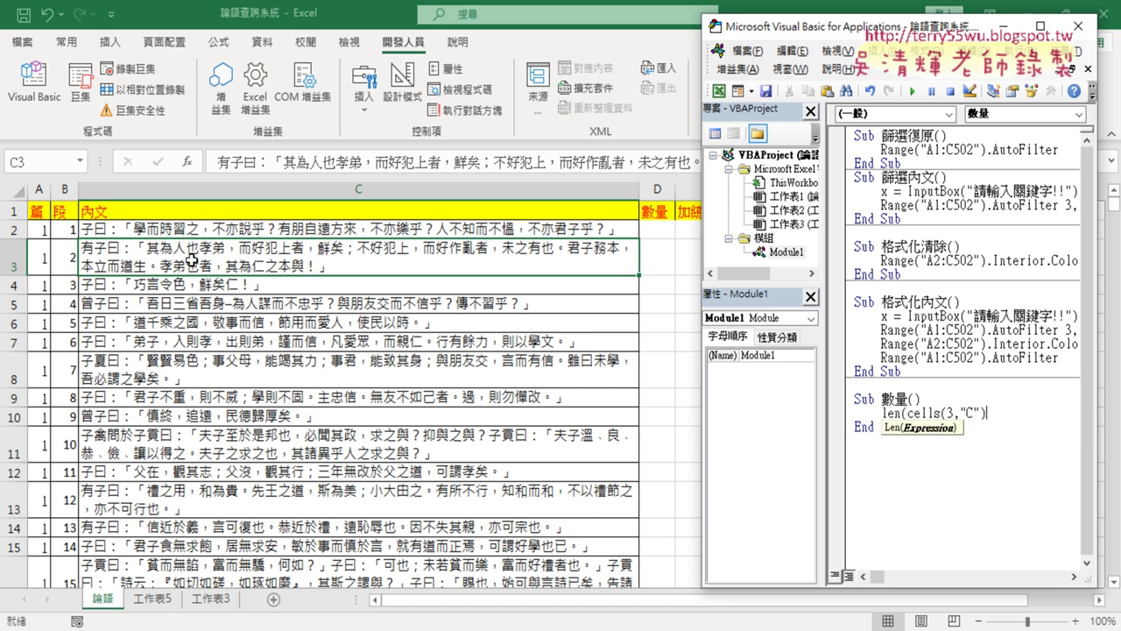
text())
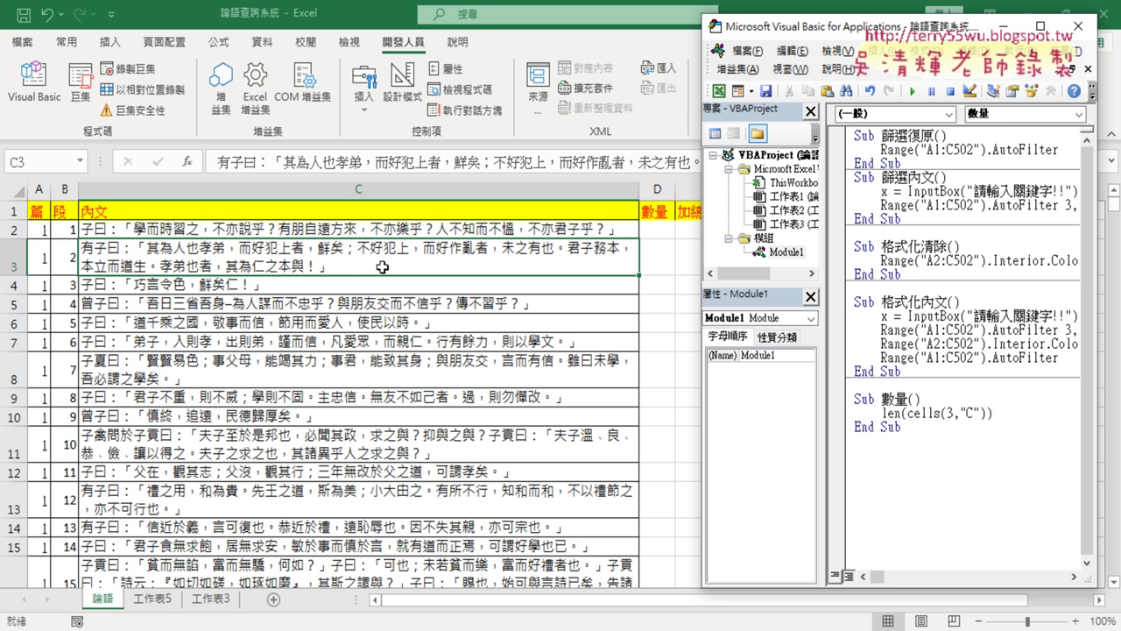
click(882, 413)
text(for)
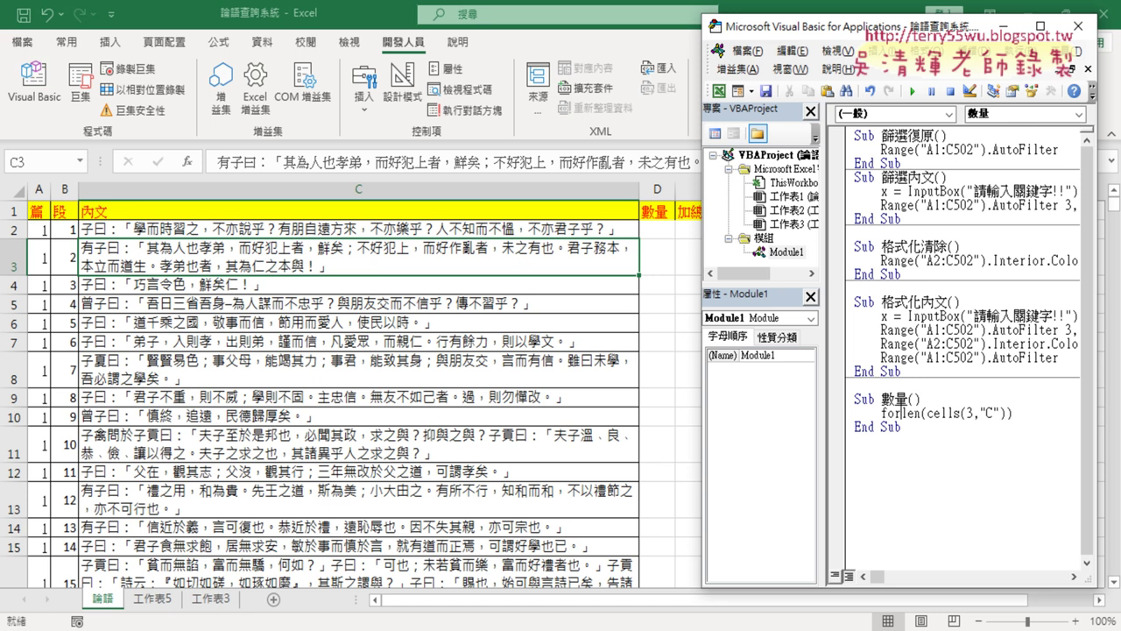
text(il)
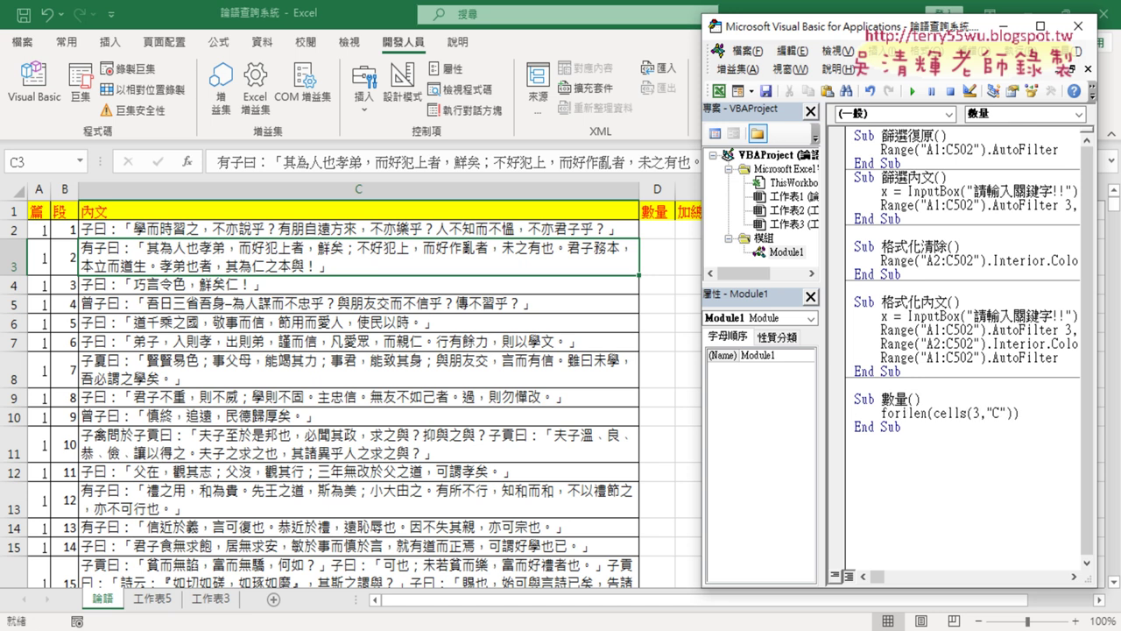
text(=)
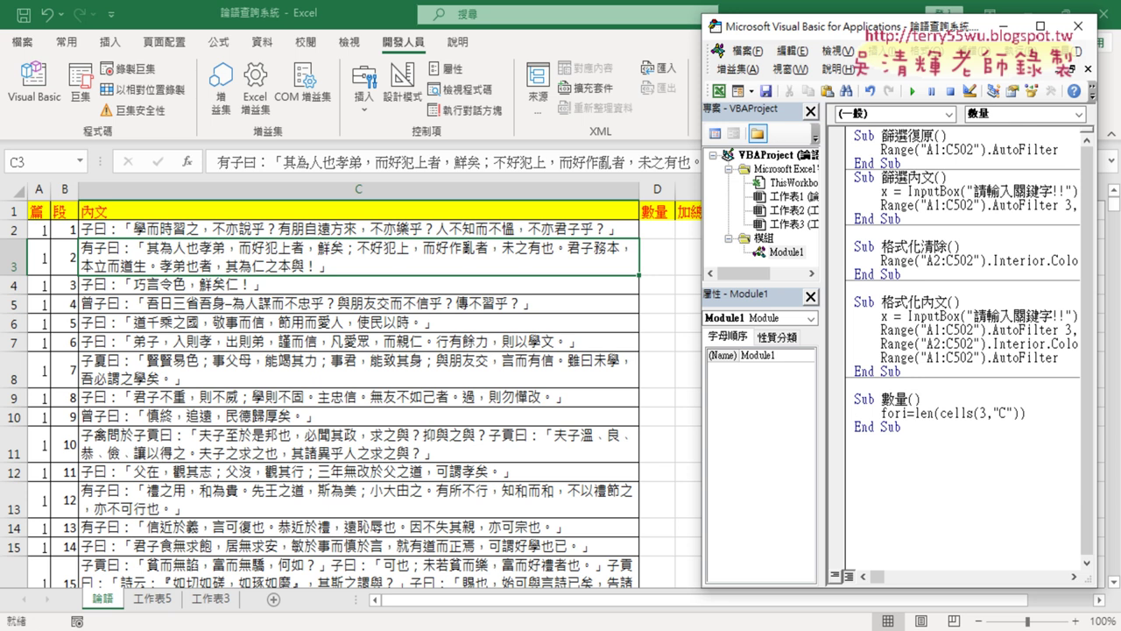
key(Left)
key(BackSpace)
text(j=)
text(1 )
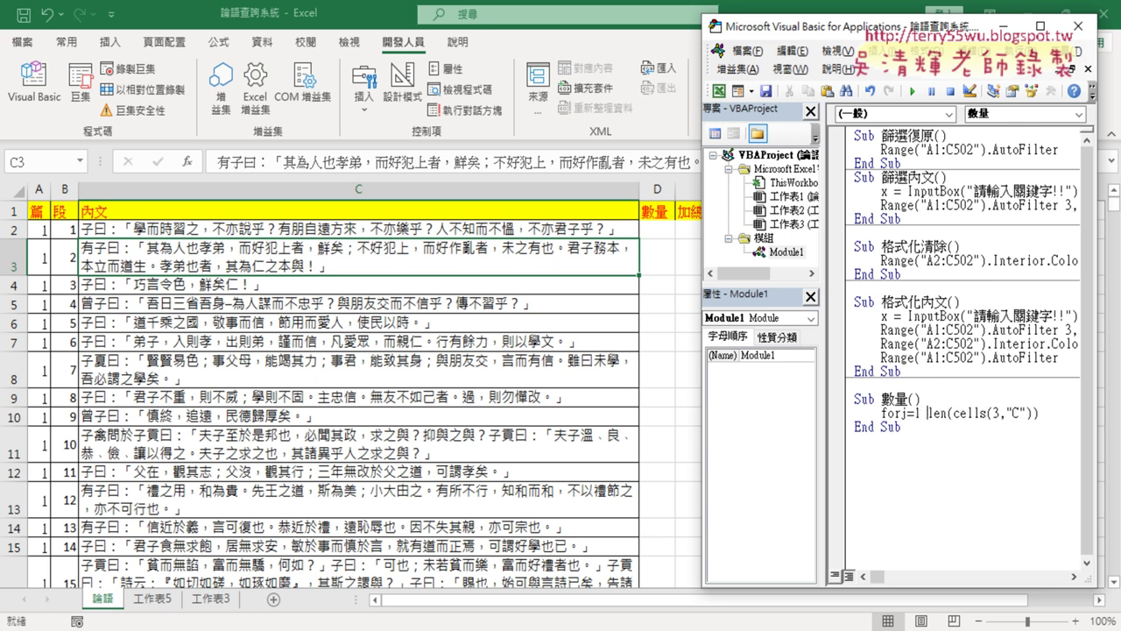
text(to)
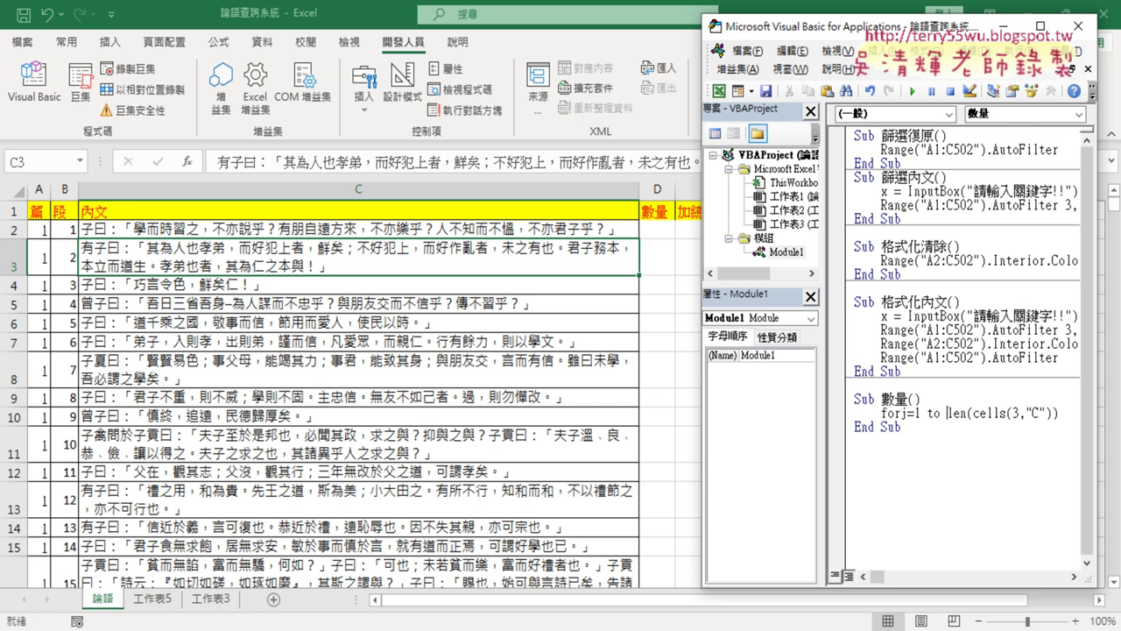
key(Return)
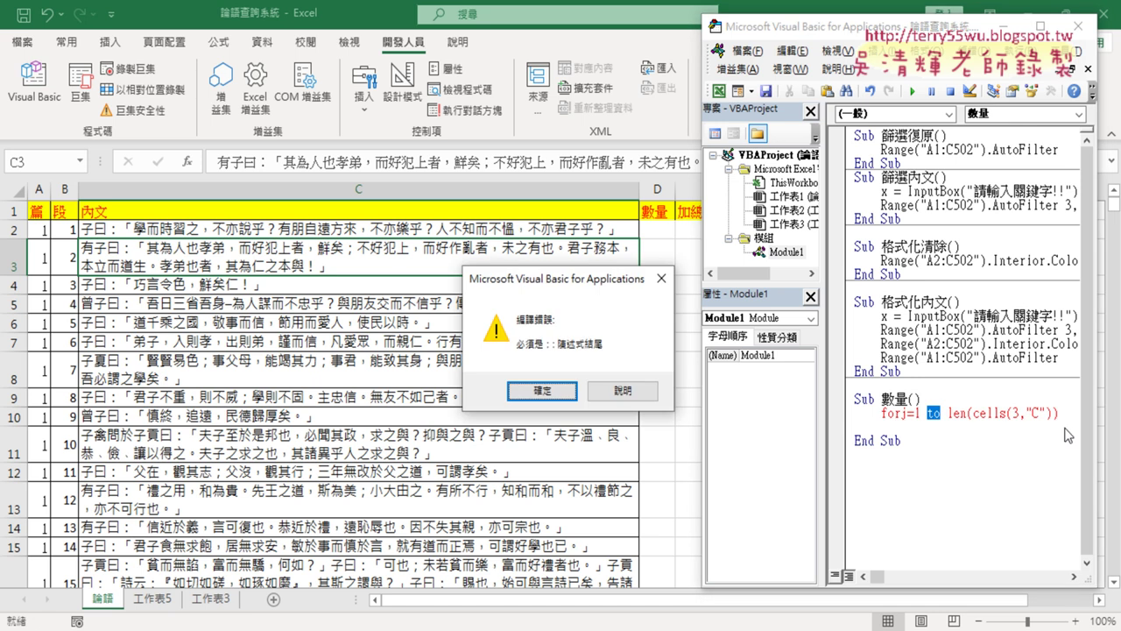
Dismiss the compile error, fix the header to For j = 1 To Len(Cells(3, "C")), and close it with Next.
key(Return)
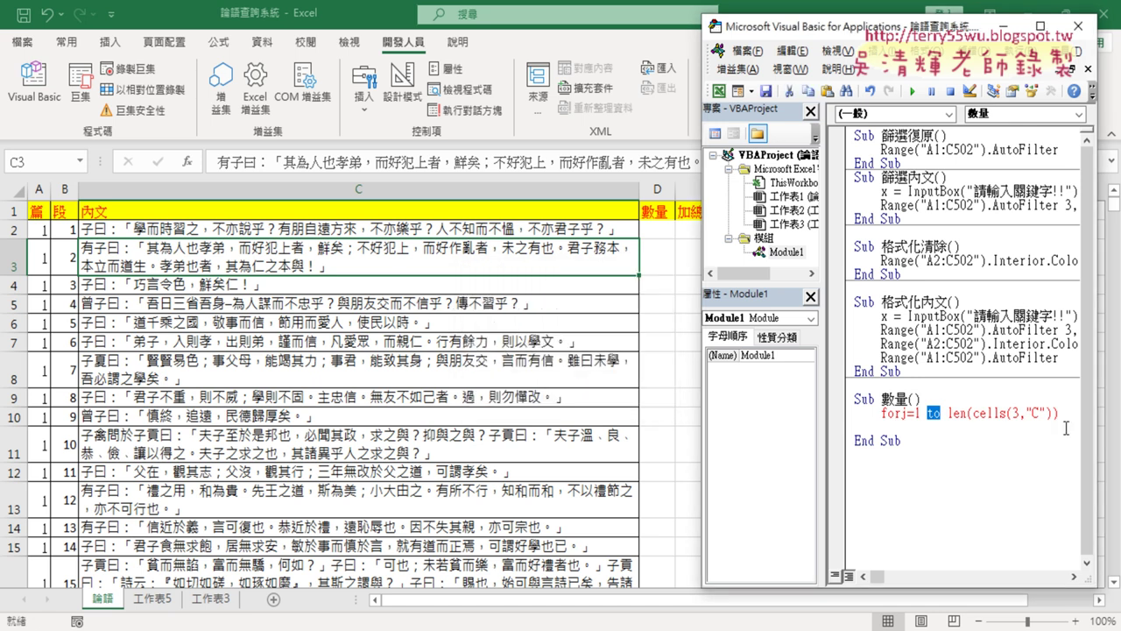
key(Left)
key(Left)
key(Left)
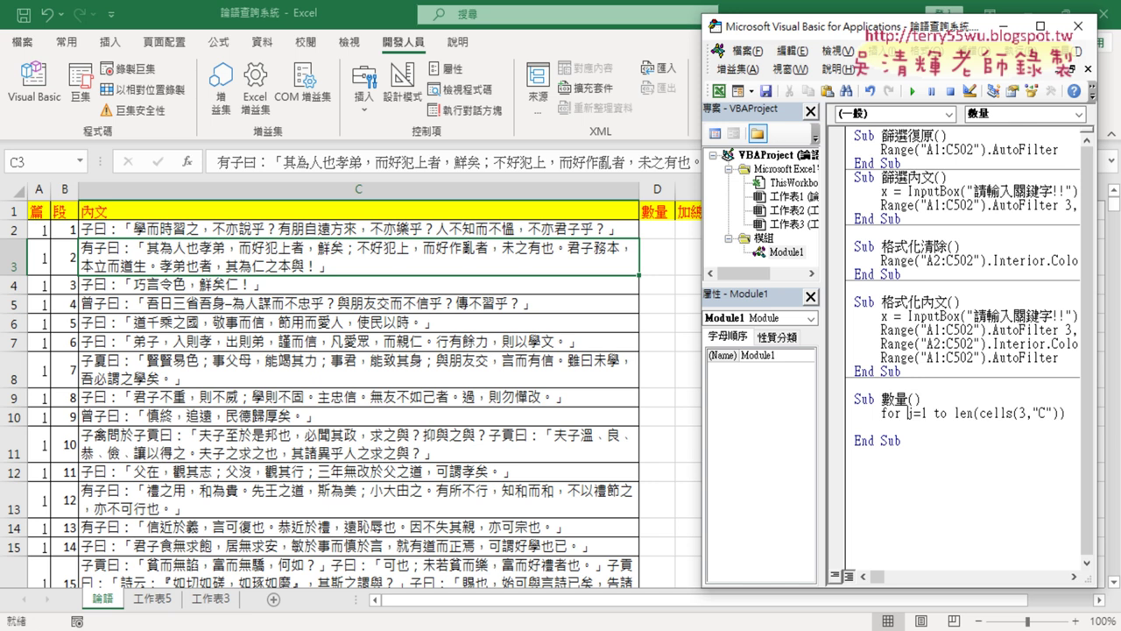
key(Right)
click(1028, 412)
key(Return)
key(Return)
text(n)
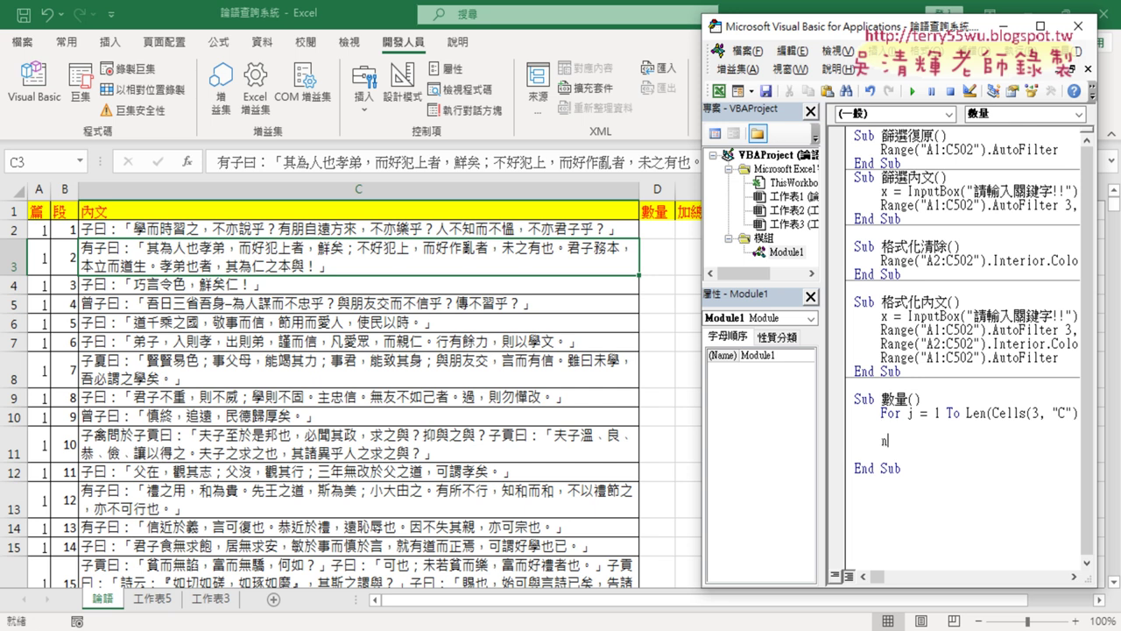
text(ext)
key(Delete)
click(882, 427)
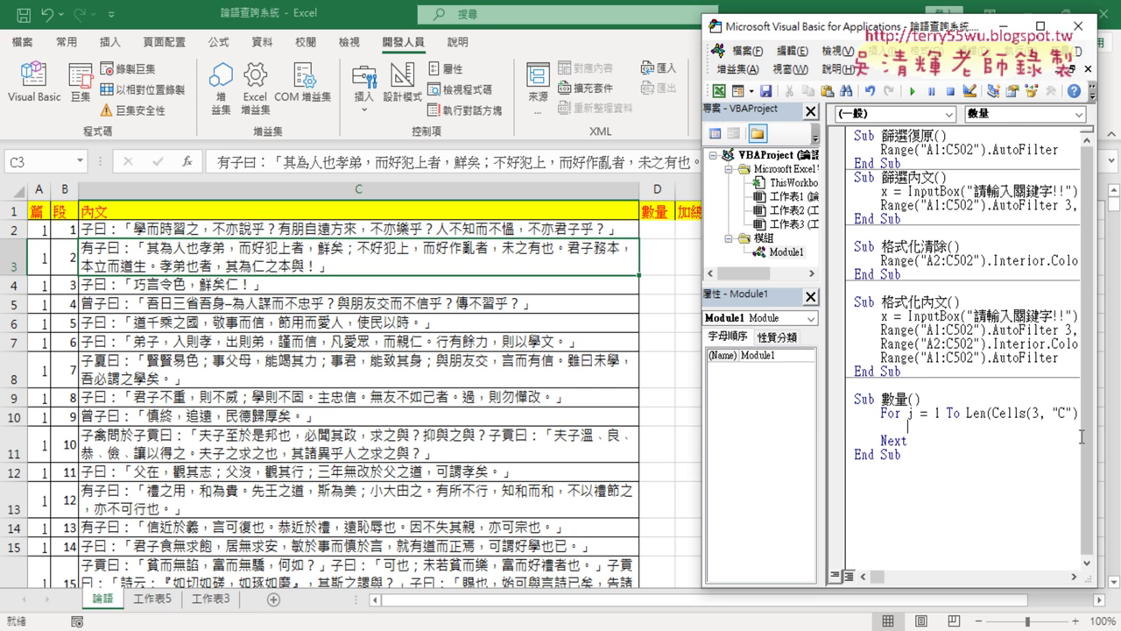
Widen the editor and start an If Mid( line, copying in Cells(3, "C") from the loop header.
drag(846, 31, 642, 24)
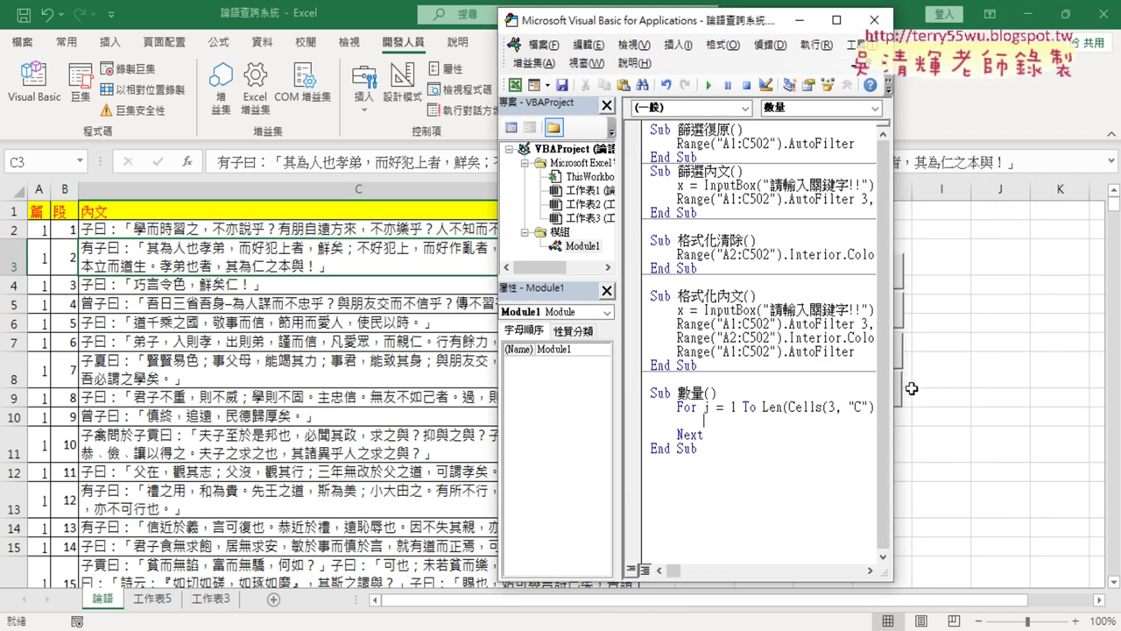
drag(894, 395, 1091, 411)
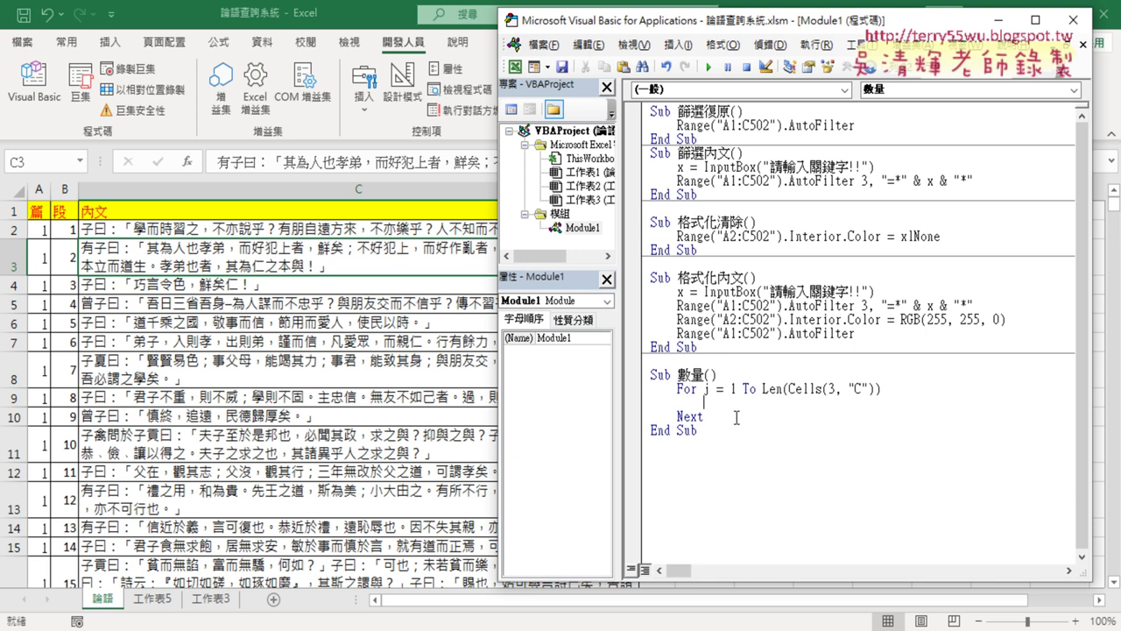
text(if)
text(mid)
text(()
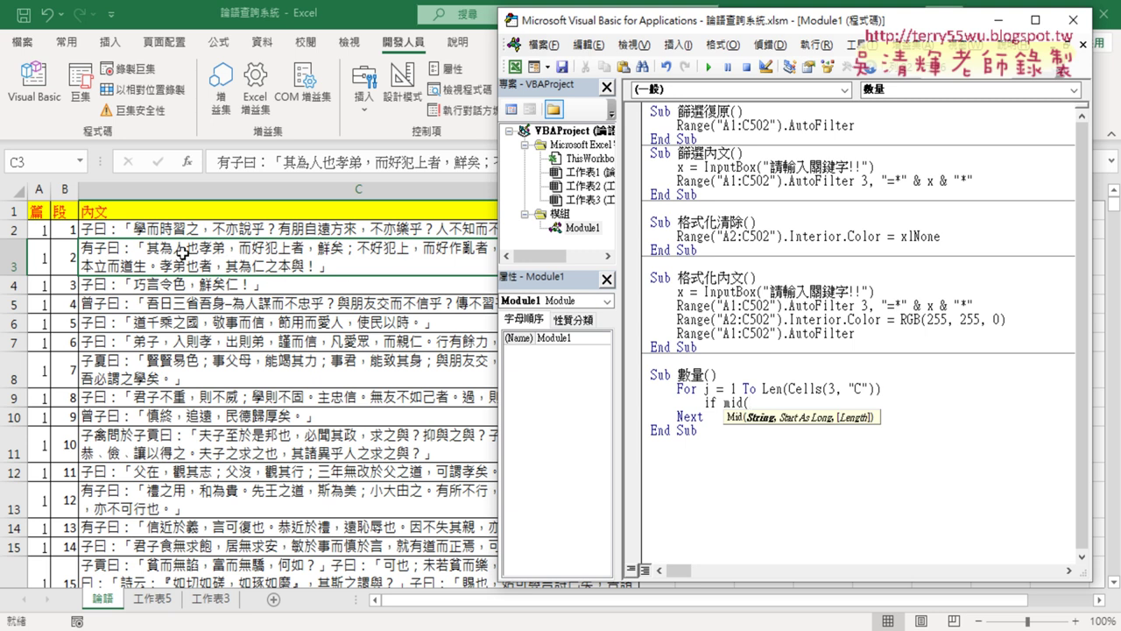
click(792, 388)
key(Return)
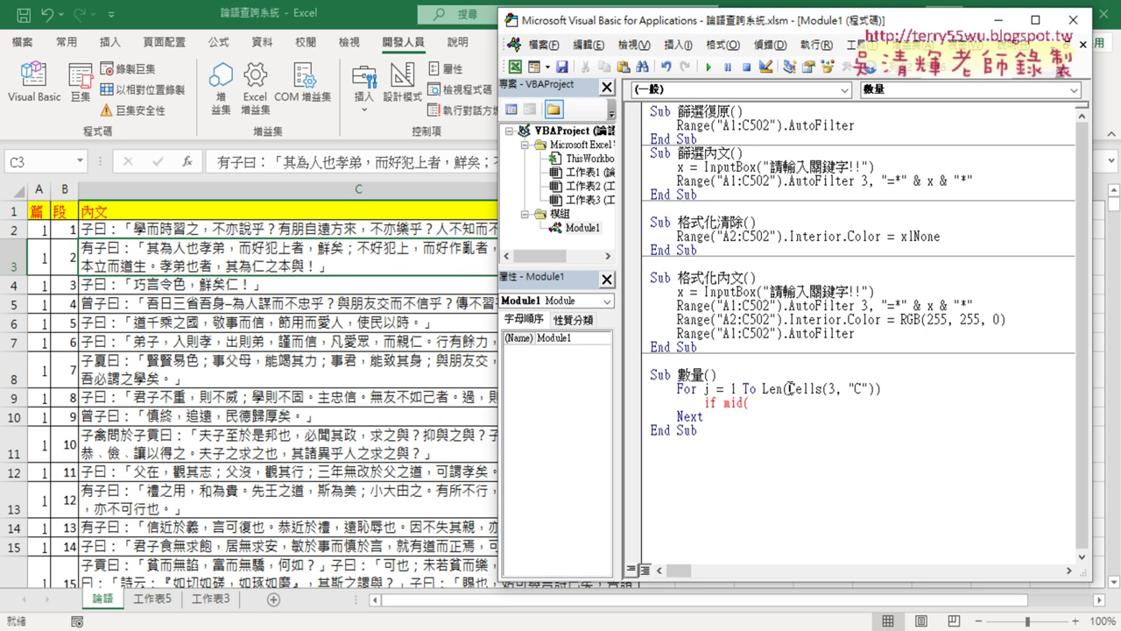
drag(791, 388, 876, 388)
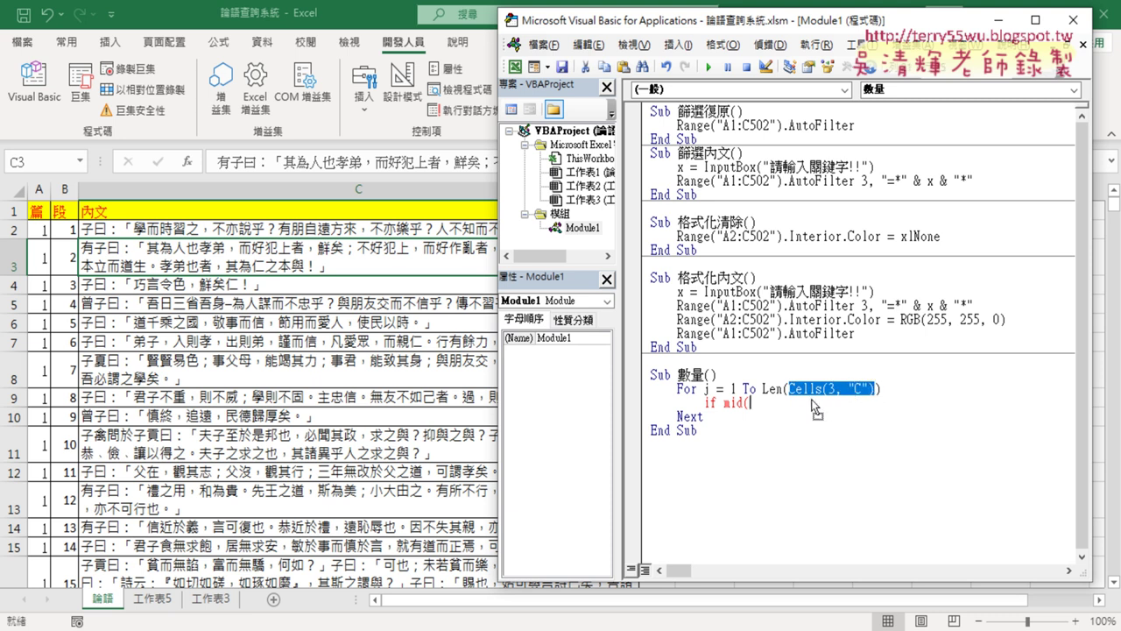
drag(807, 403, 807, 403)
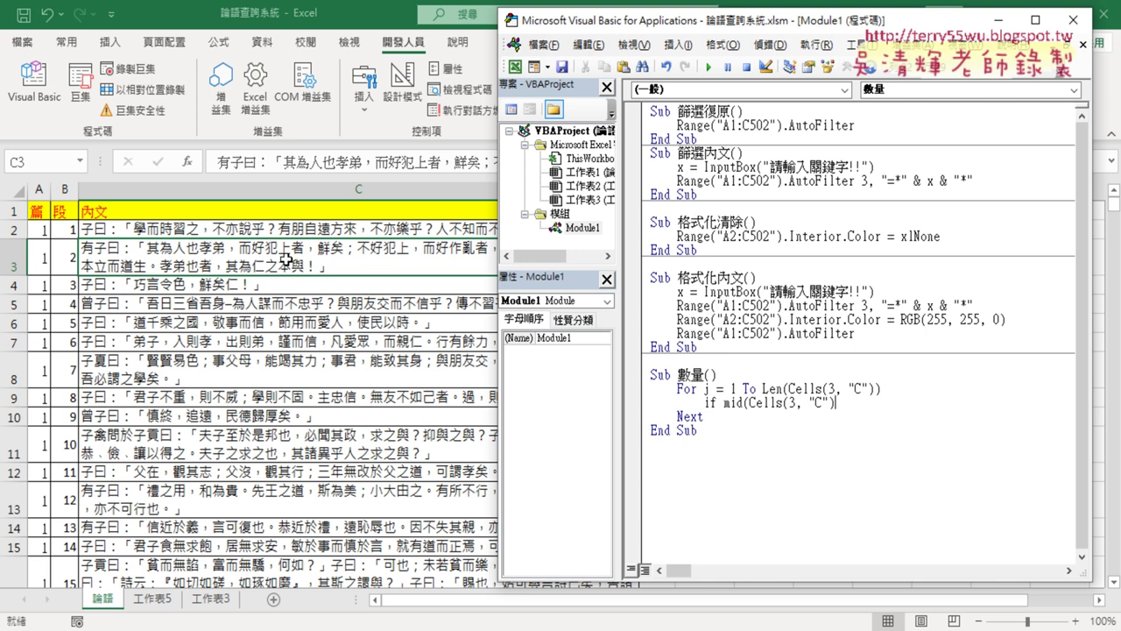
Complete the line as If Mid(Cells(3, "C"), j, 1) = "仁" Then and add End If.
text(,)
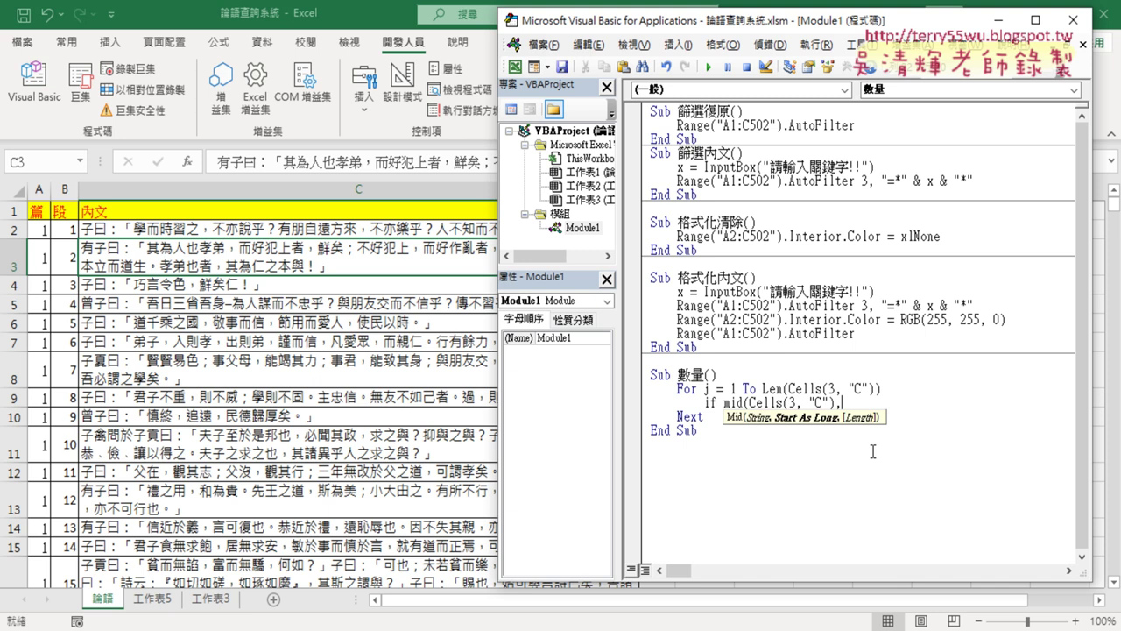
text(j)
text(,)
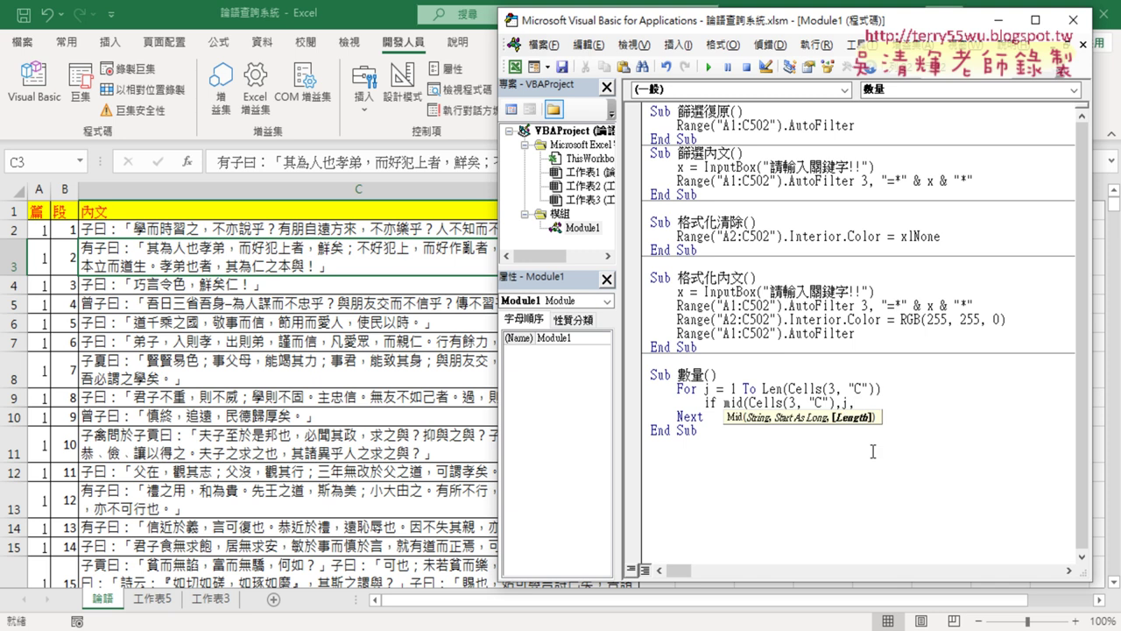
text(1)
text())
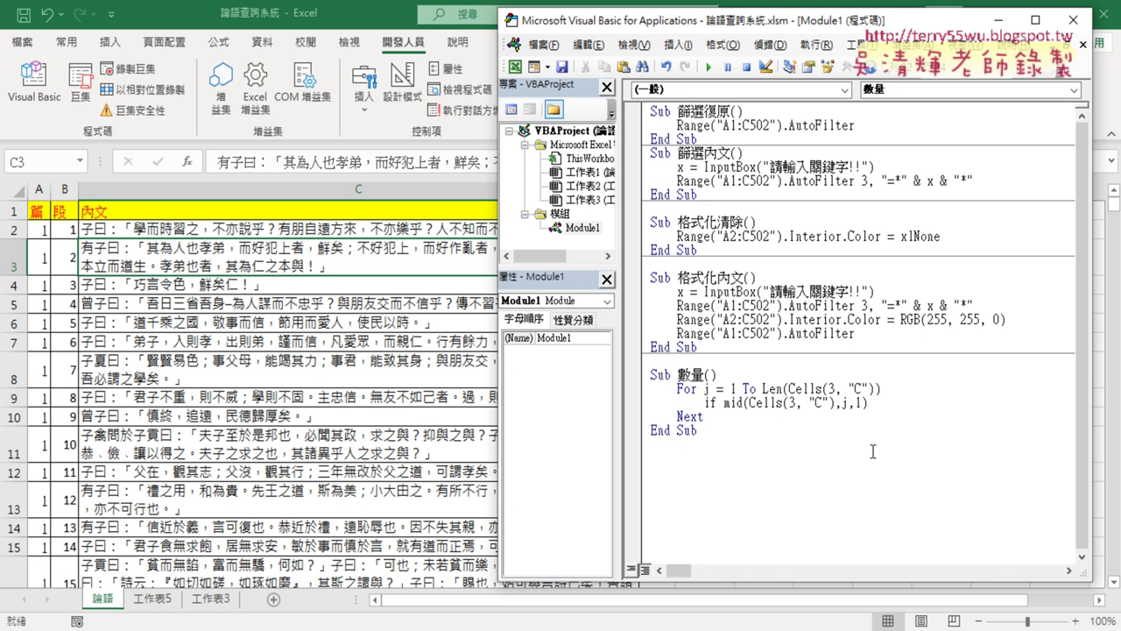
text(=)
text(")
text(仁")
text( then)
key(Return)
text(e)
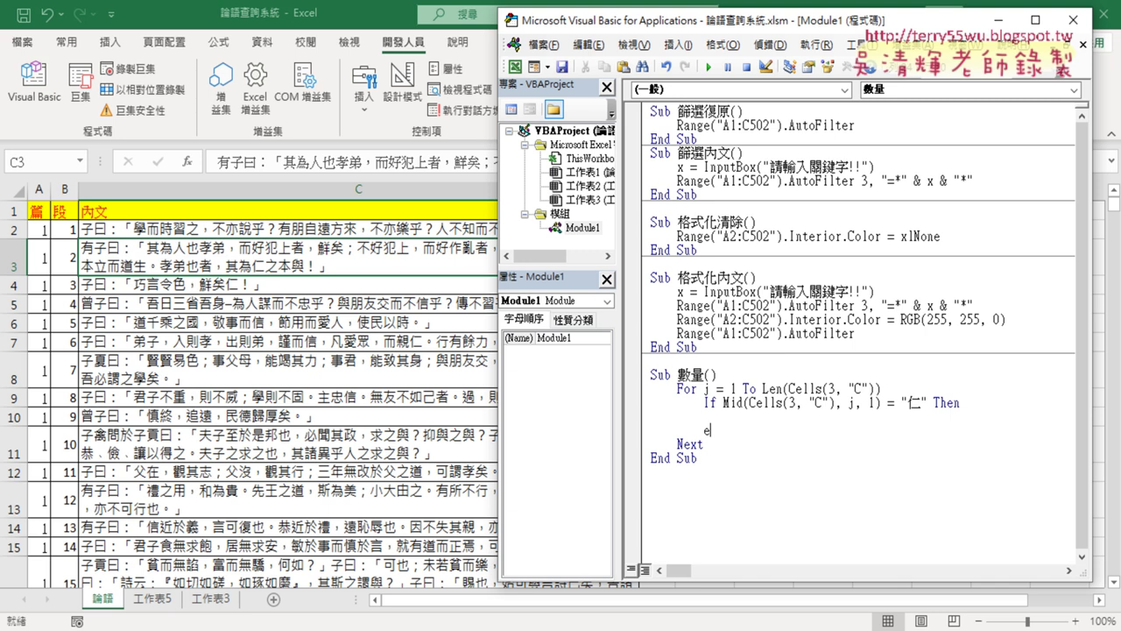
text(nd )
text(if)
key(Up)
Add c = 0 at the top of Sub 數量 and indent the blank line inside the If block.
click(717, 375)
key(Return)
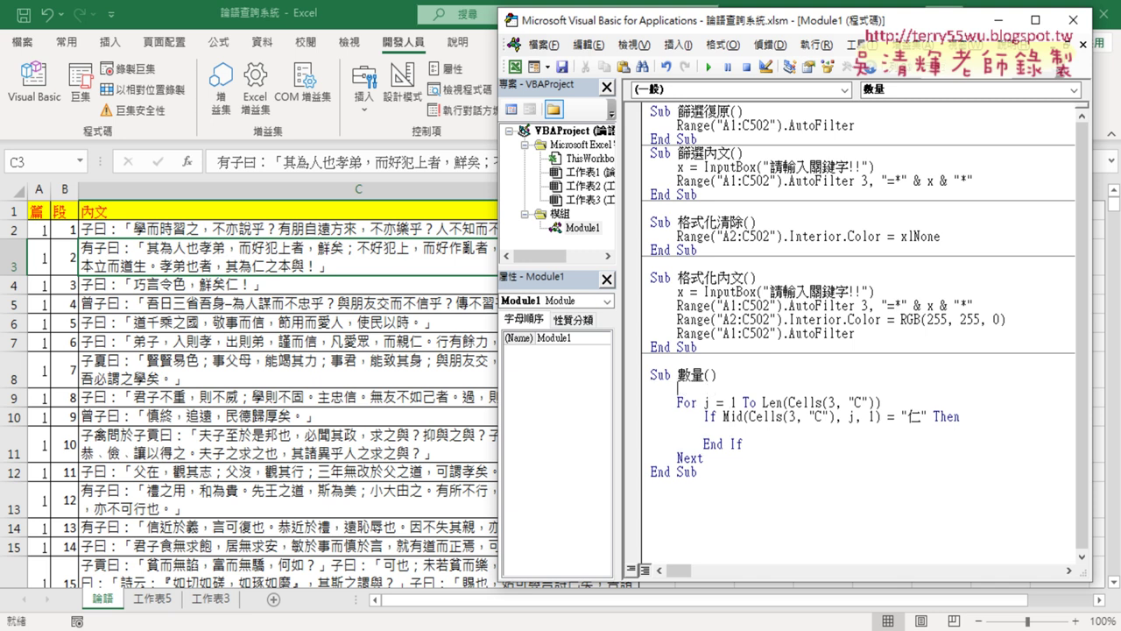
text(c=)
text(0)
key(Down)
key(Down)
key(Down)
key(End)
key(Tab)
Type c = c + 1 inside the If block, then select the For…Next loop.
drag(722, 416, 930, 417)
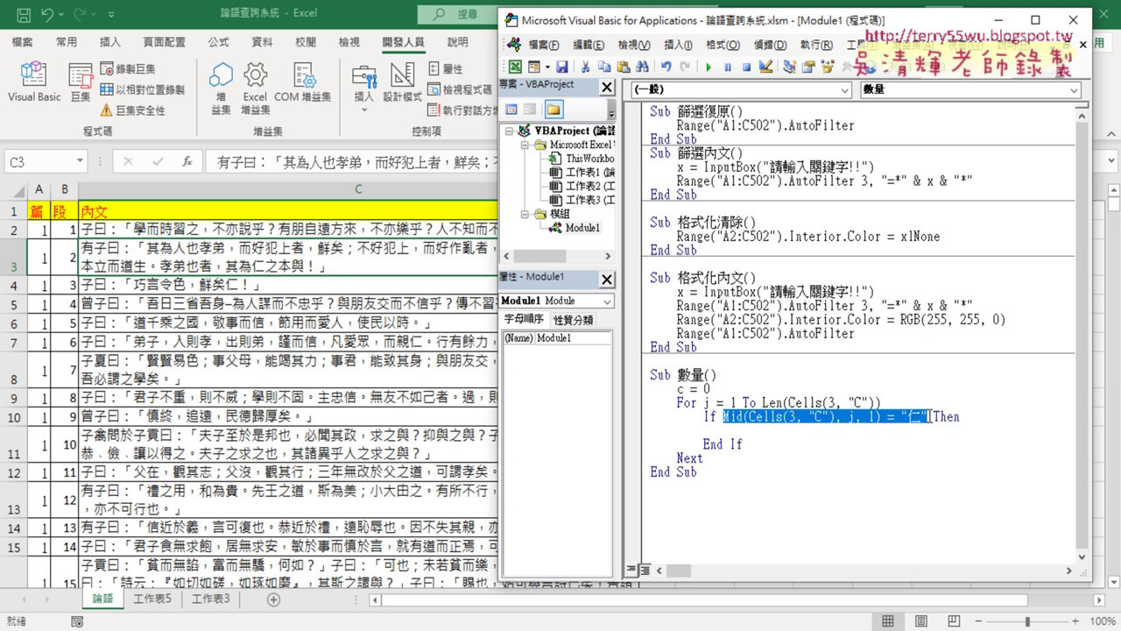
click(843, 435)
click(724, 431)
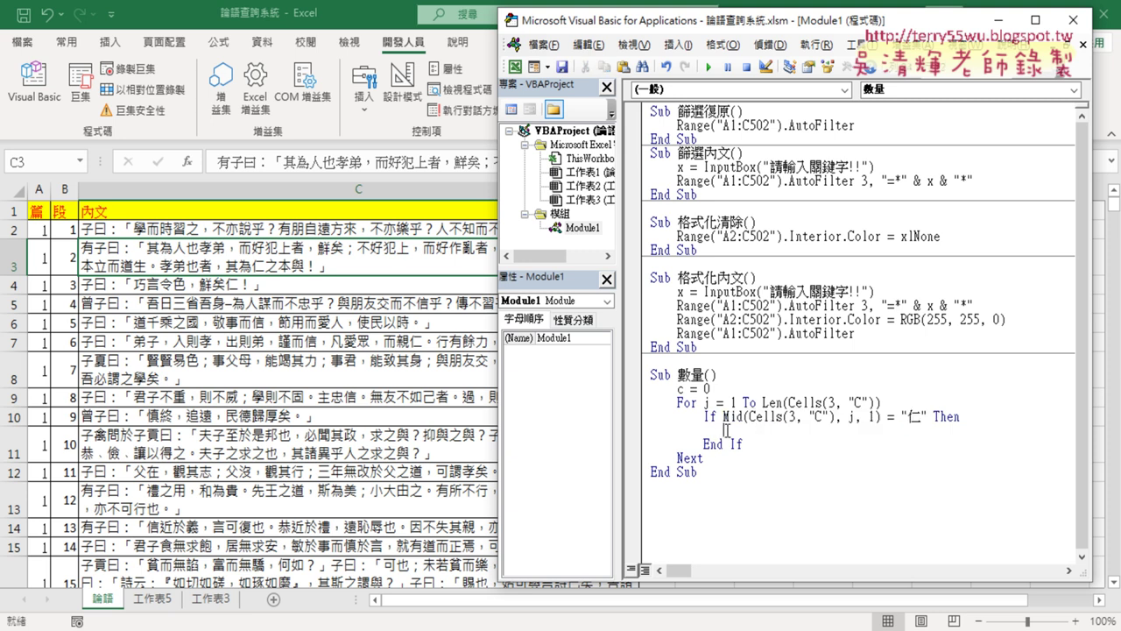
text(c)
text(=c+1)
click(769, 497)
click(731, 457)
drag(732, 456, 642, 405)
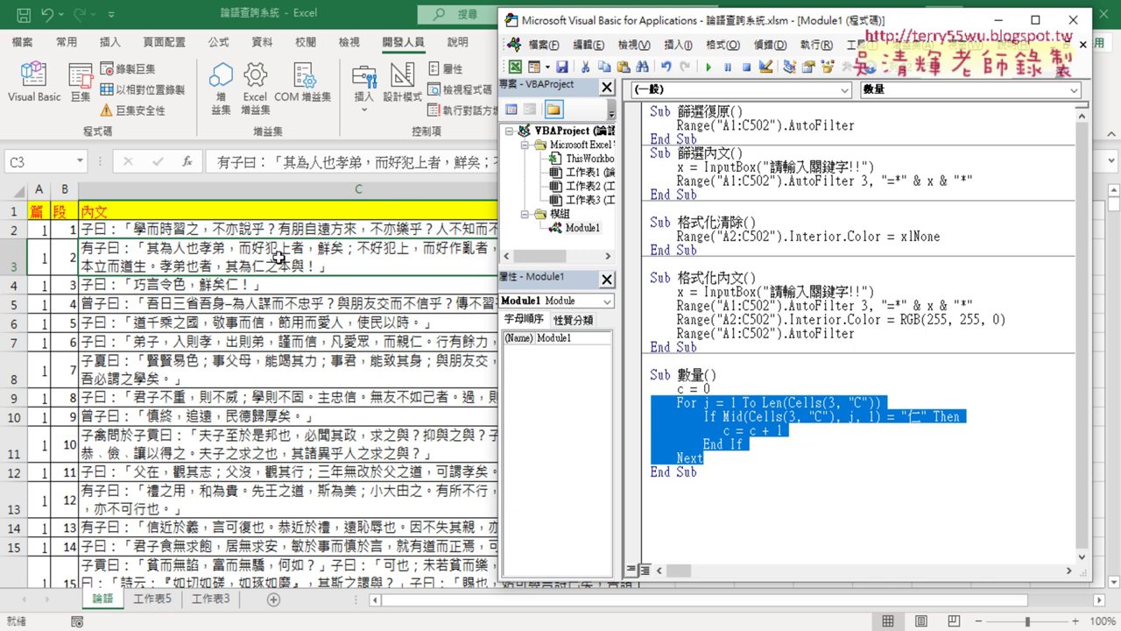
mouse_move(713, 26)
mouse_down()
mouse_move(736, 33)
mouse_move(522, 33)
mouse_up()
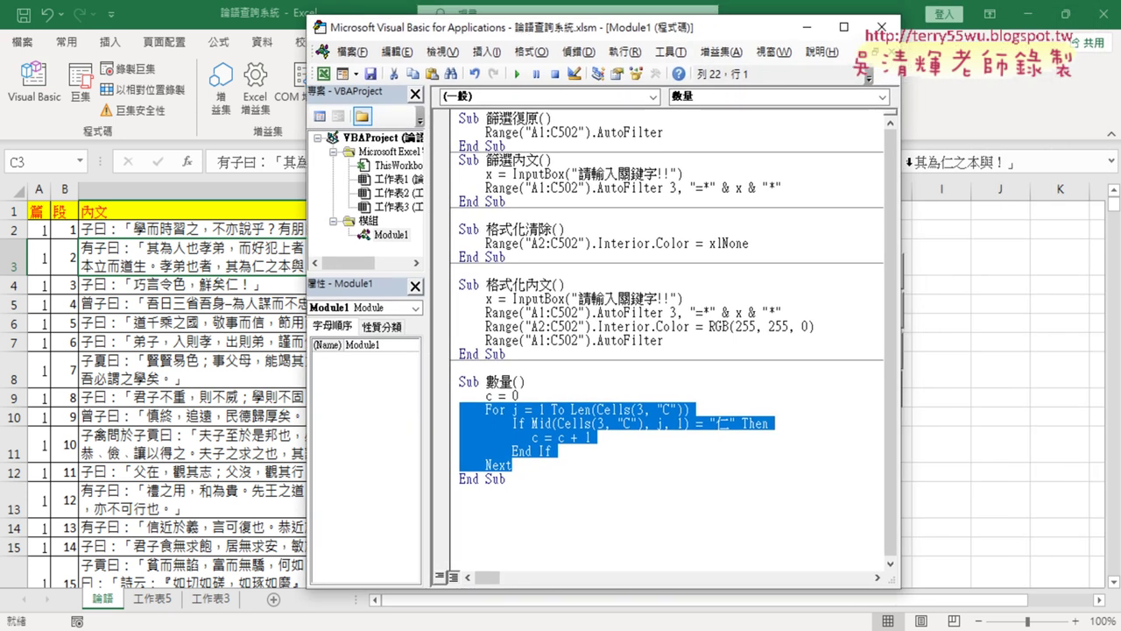
Add Cells(3, "D") = c after Next so the final count is written to D3.
drag(902, 222, 802, 219)
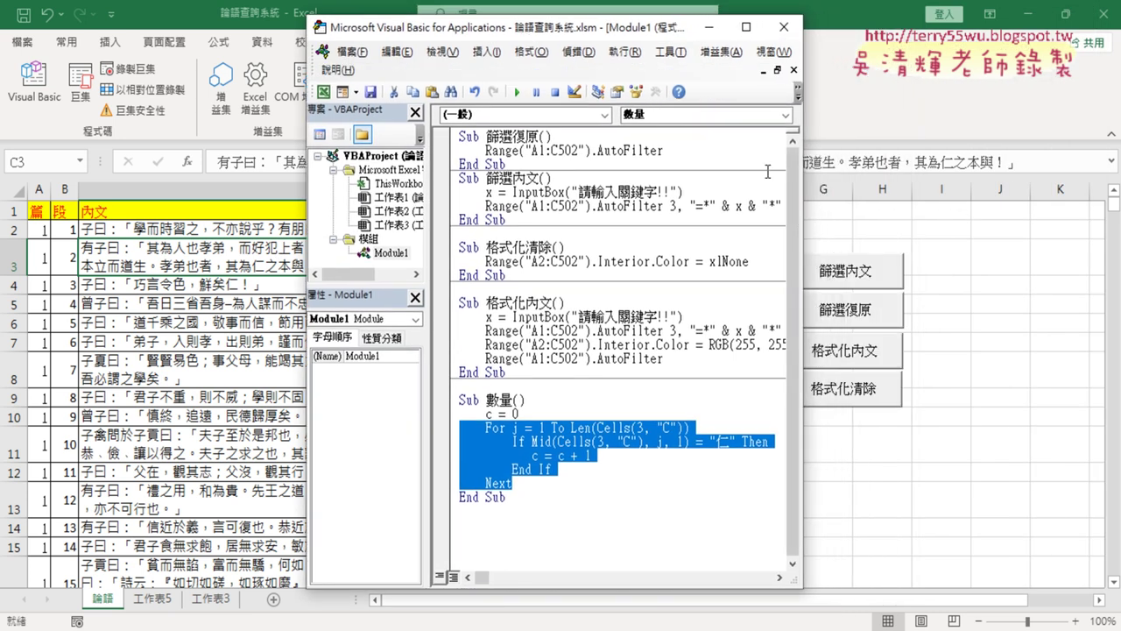
drag(638, 35, 421, 44)
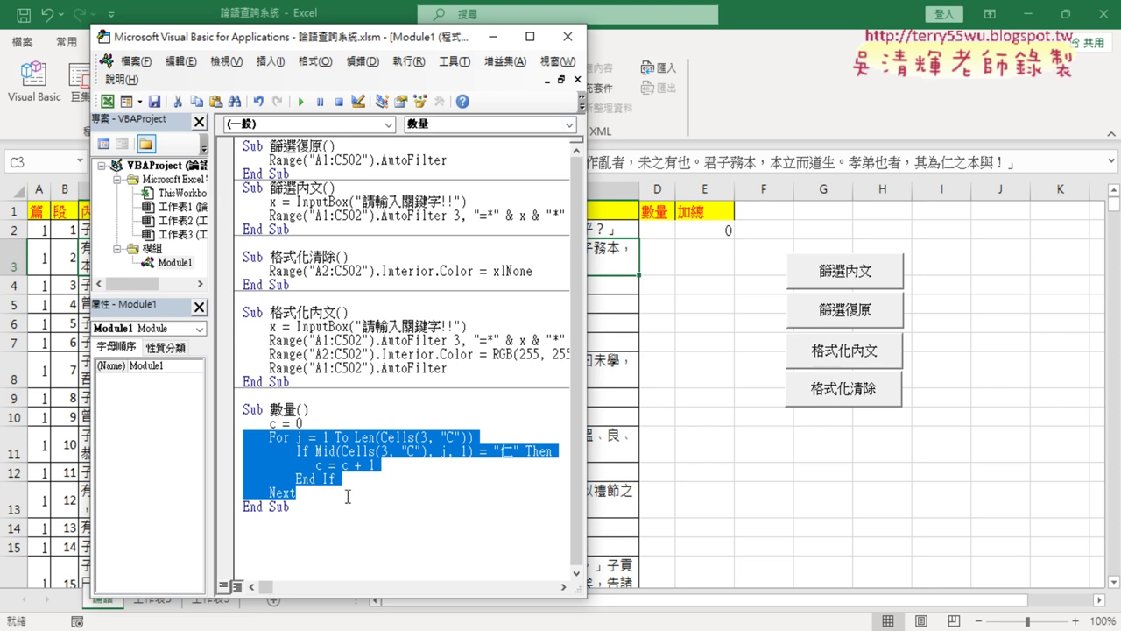
click(314, 492)
key(Return)
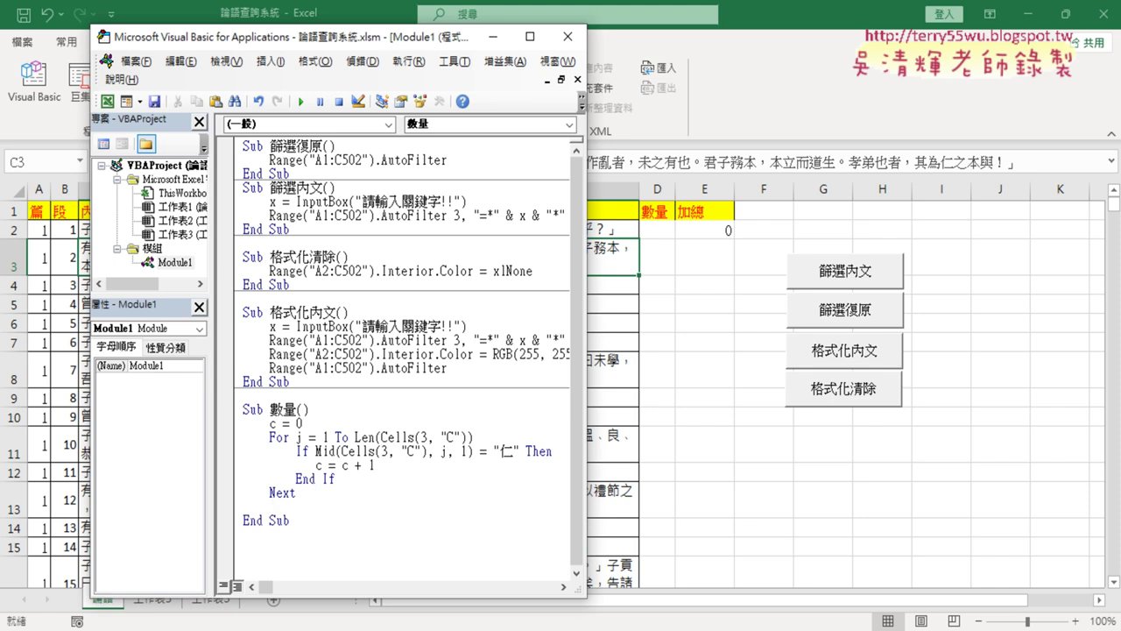
text(ce)
text(lls()
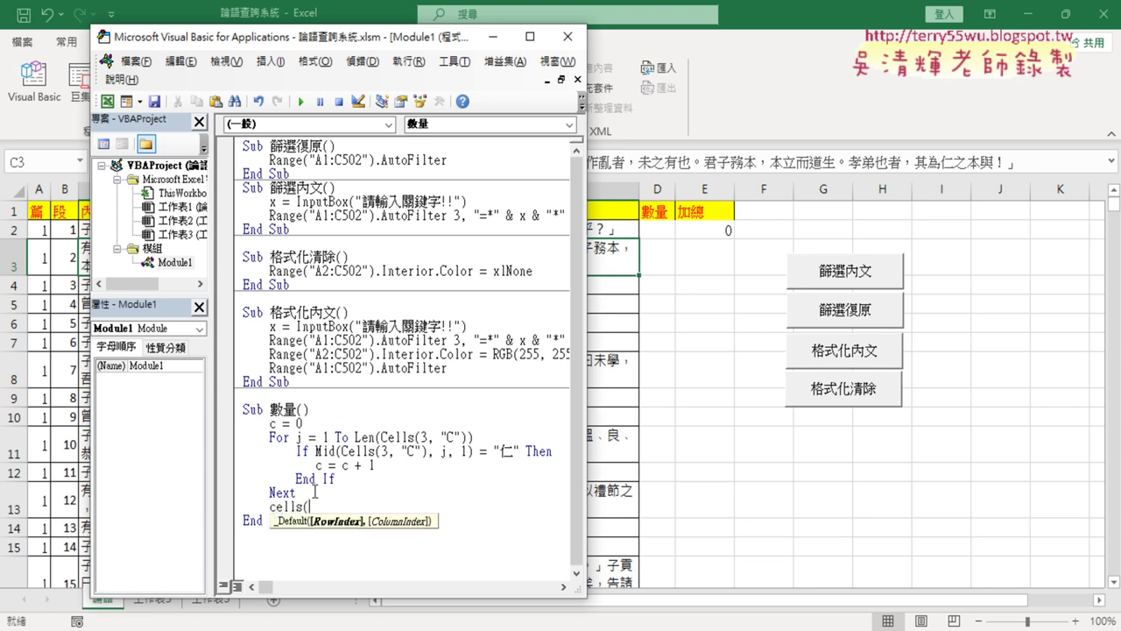
text(3,)
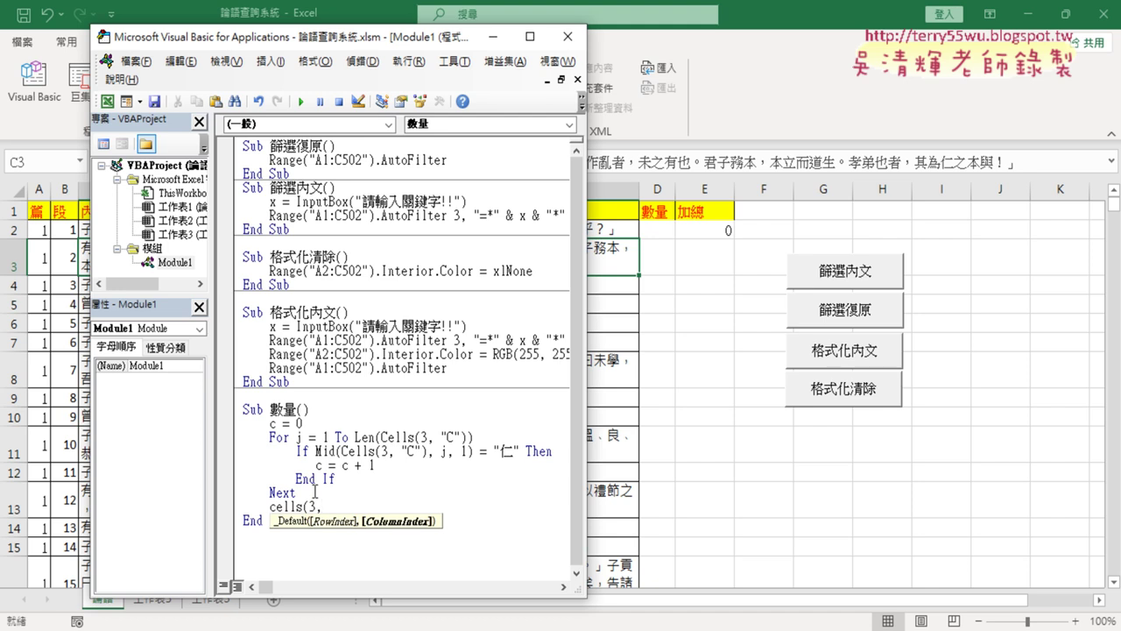
text("D)
text()=)
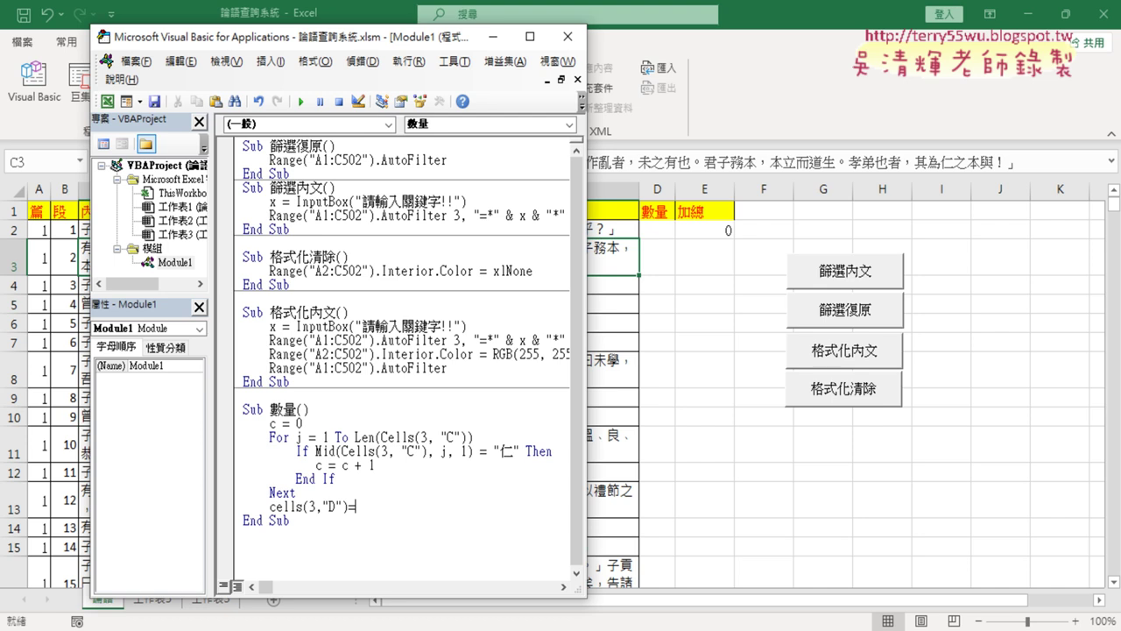
text(c)
key(Down)
key(Down)
double_click(378, 506)
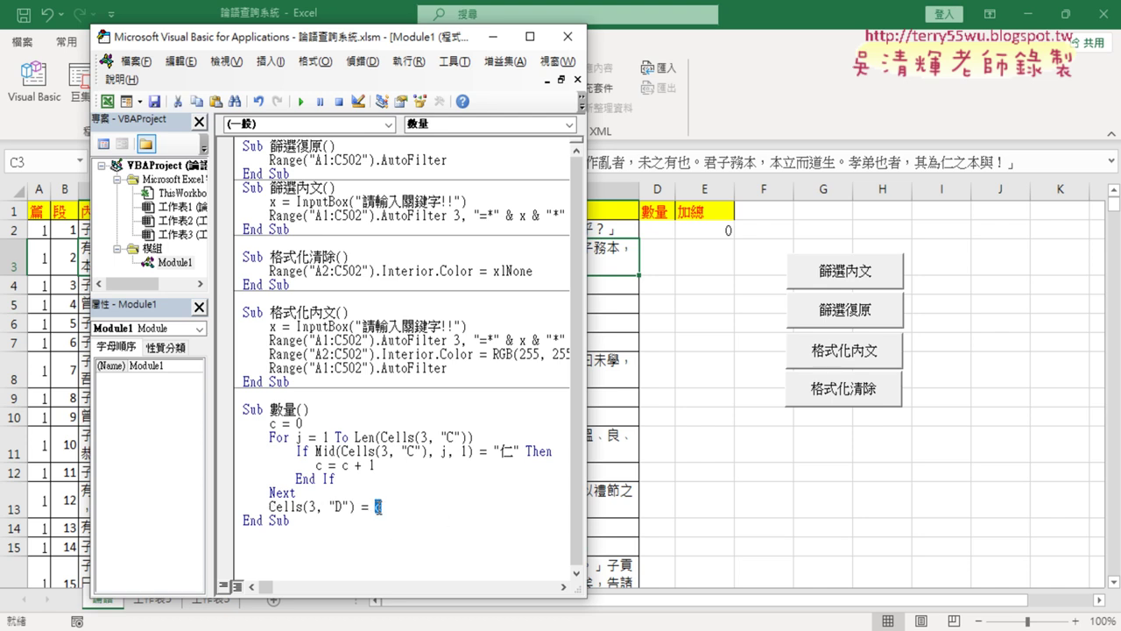
click(320, 492)
drag(586, 444, 630, 440)
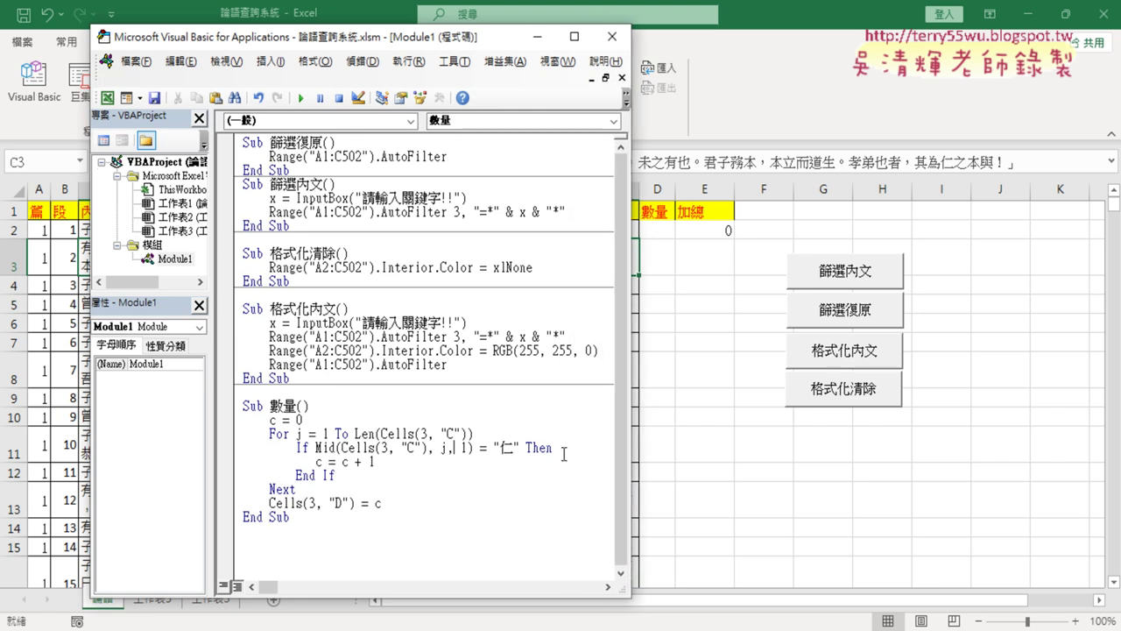
Step through 數量 with F8 from c = 0 through For and If Mid to End If.
click(563, 450)
key(F8)
key(F8)
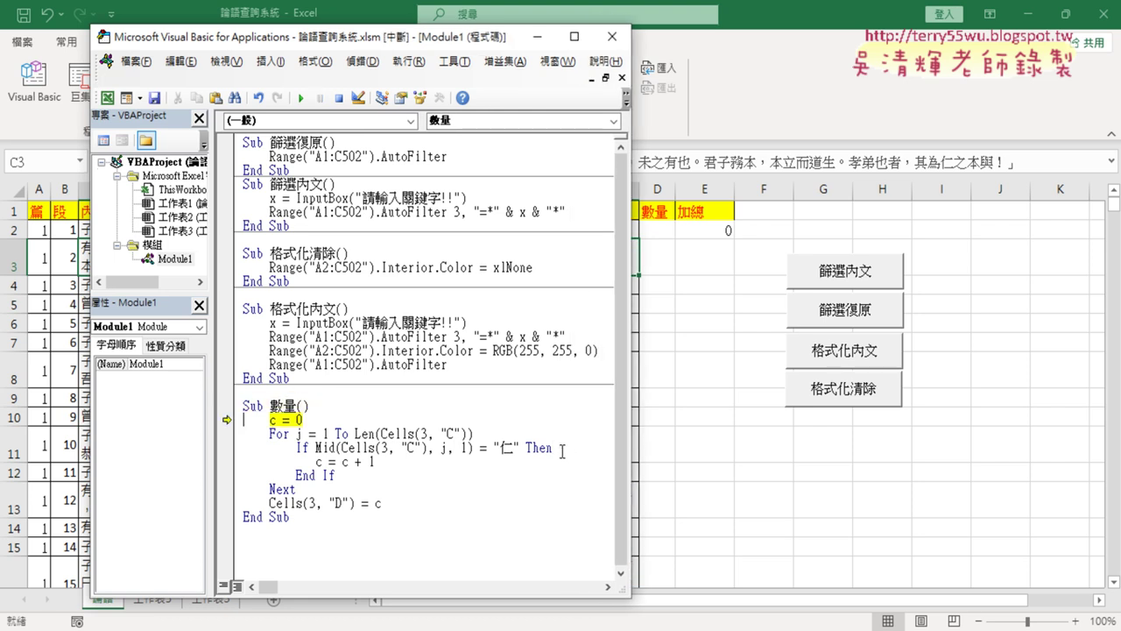
key(F8)
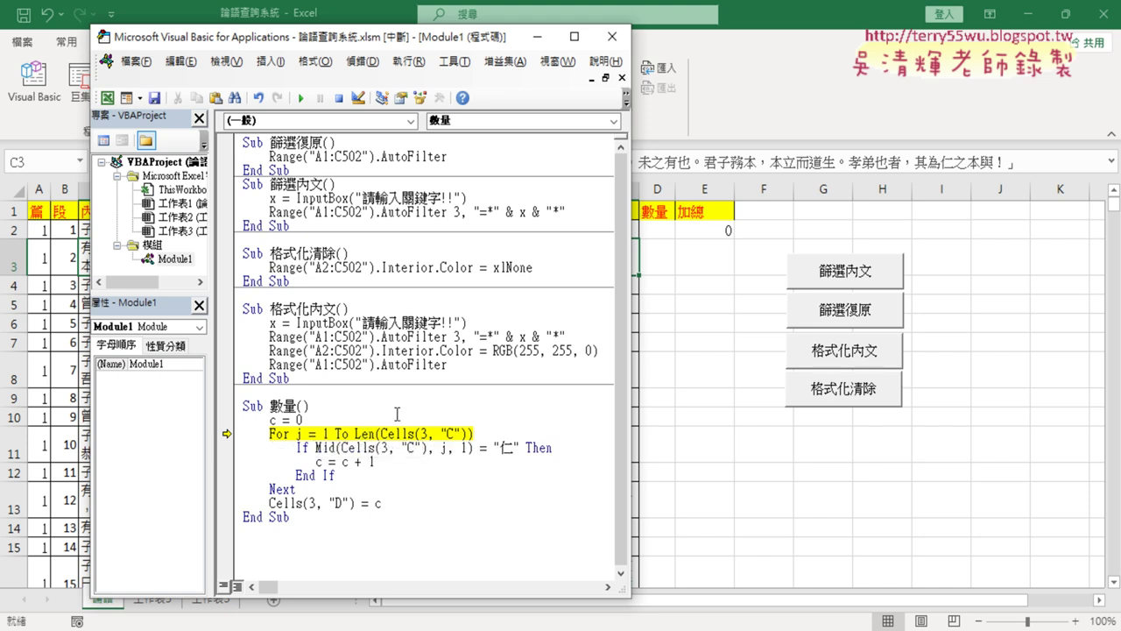
key(F8)
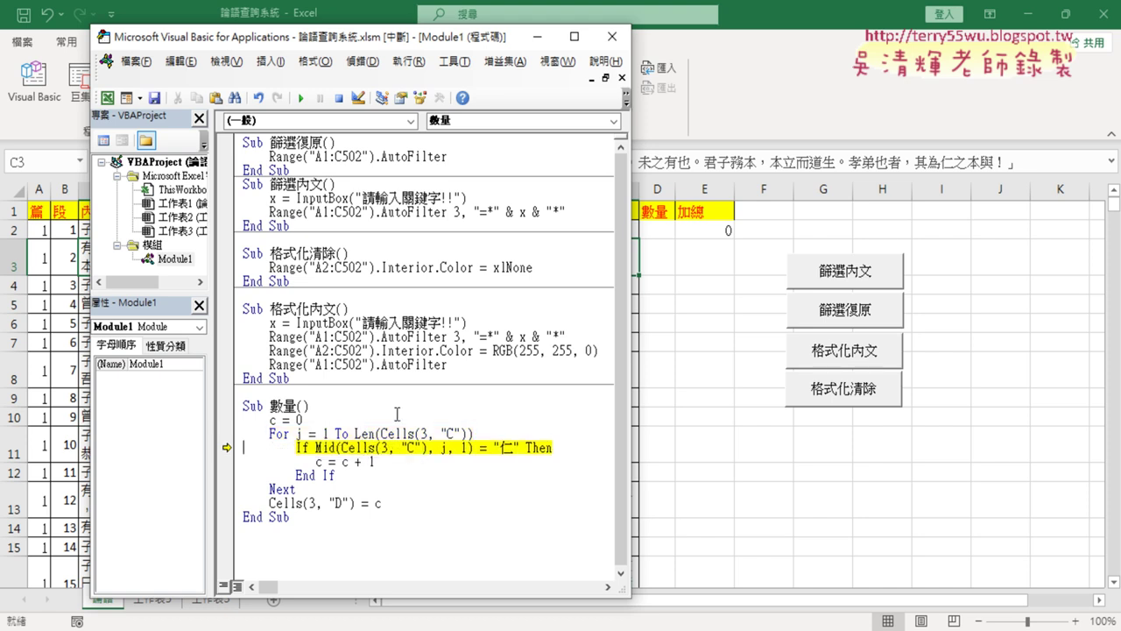
key(F8)
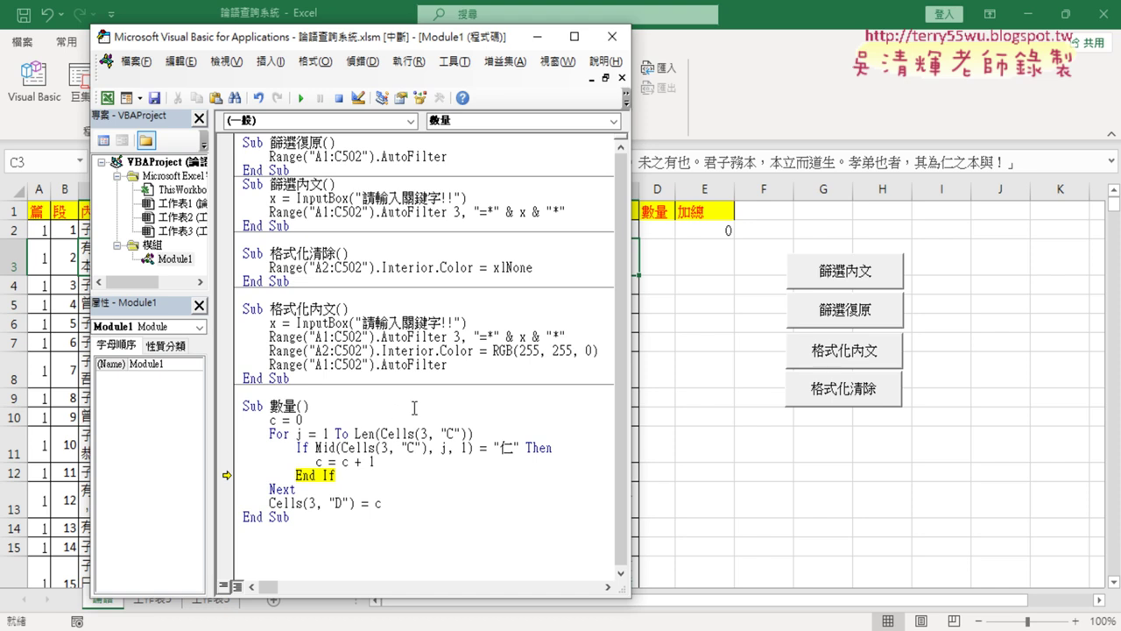
drag(444, 39, 558, 39)
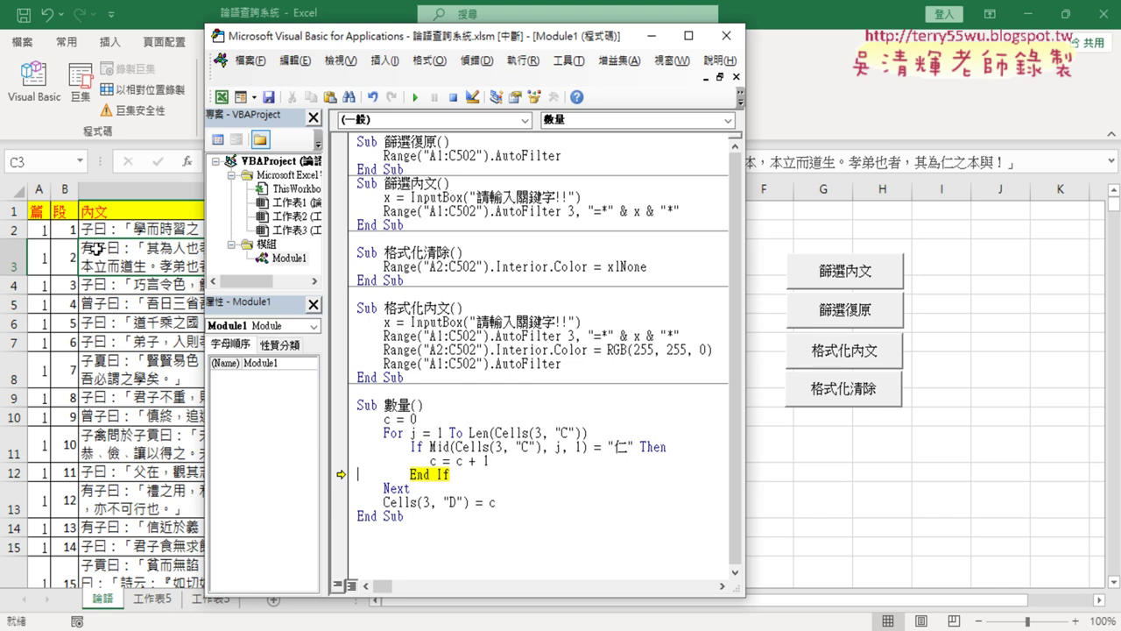
Set a breakpoint on c = c + 1 and continue until the macro pauses there.
click(340, 460)
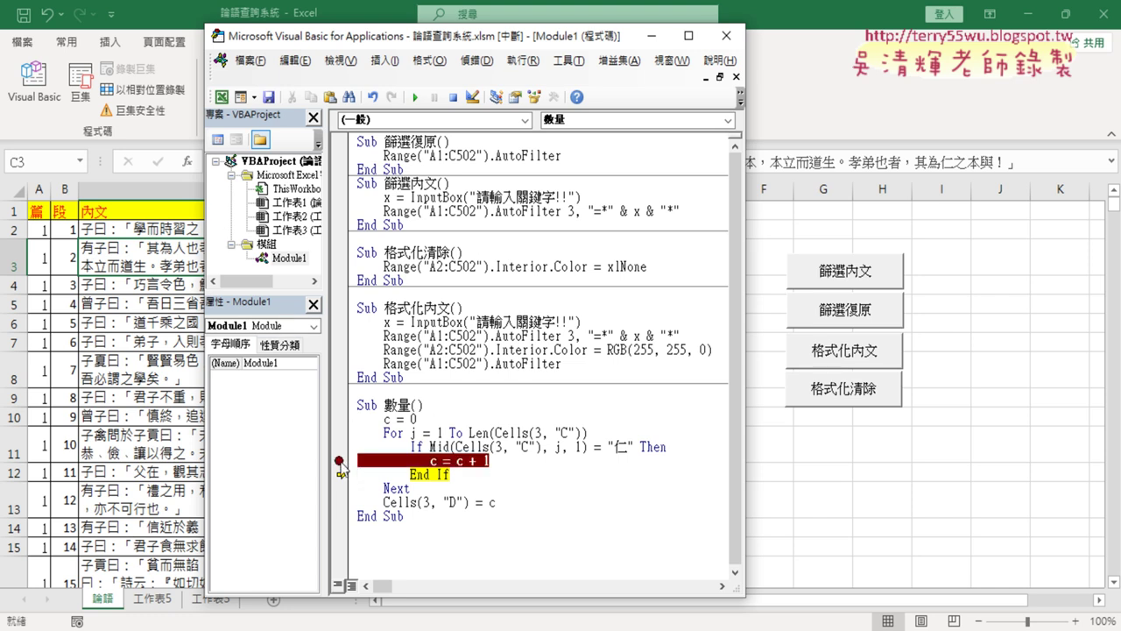
click(416, 97)
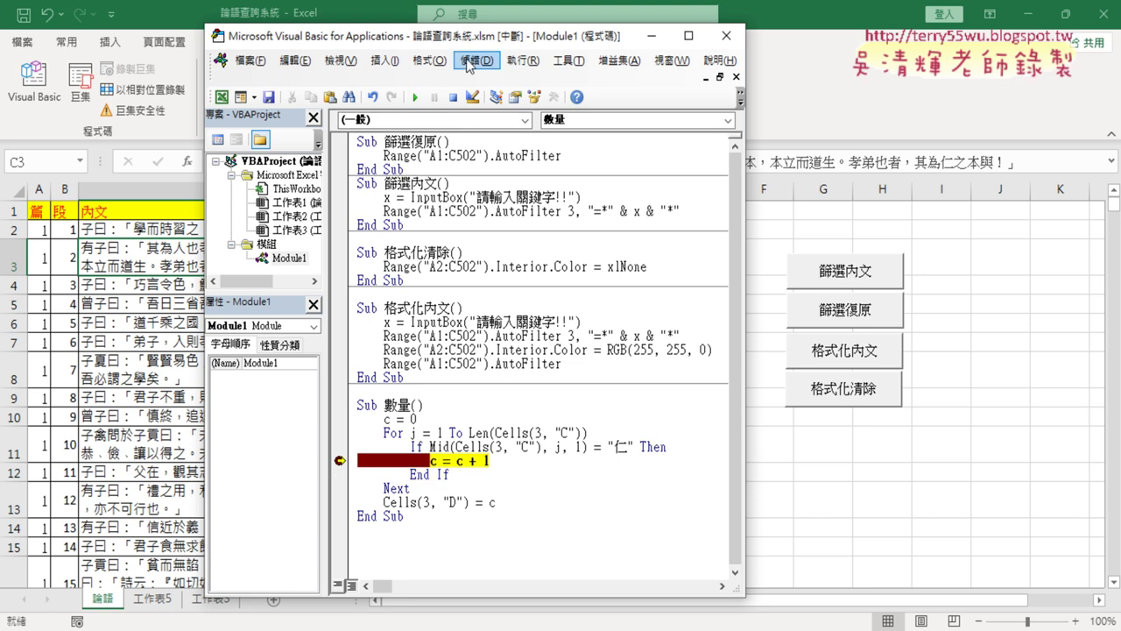
drag(487, 37, 755, 37)
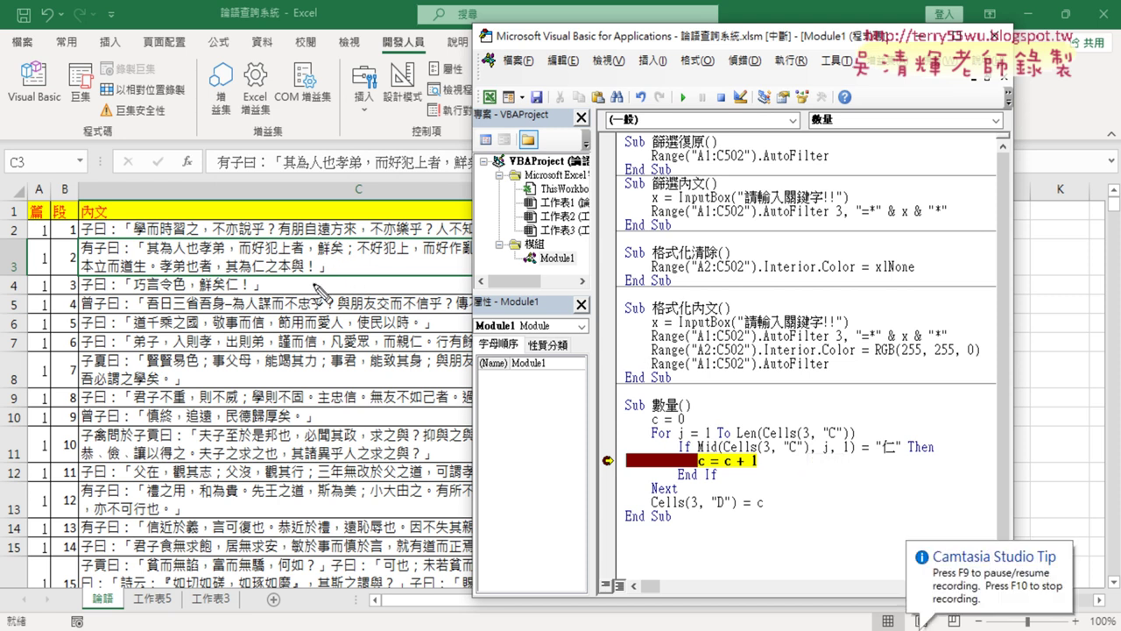
Annotate the 仁 match in C3 and the If line, then step past c = c + 1 to End If.
drag(260, 274, 280, 270)
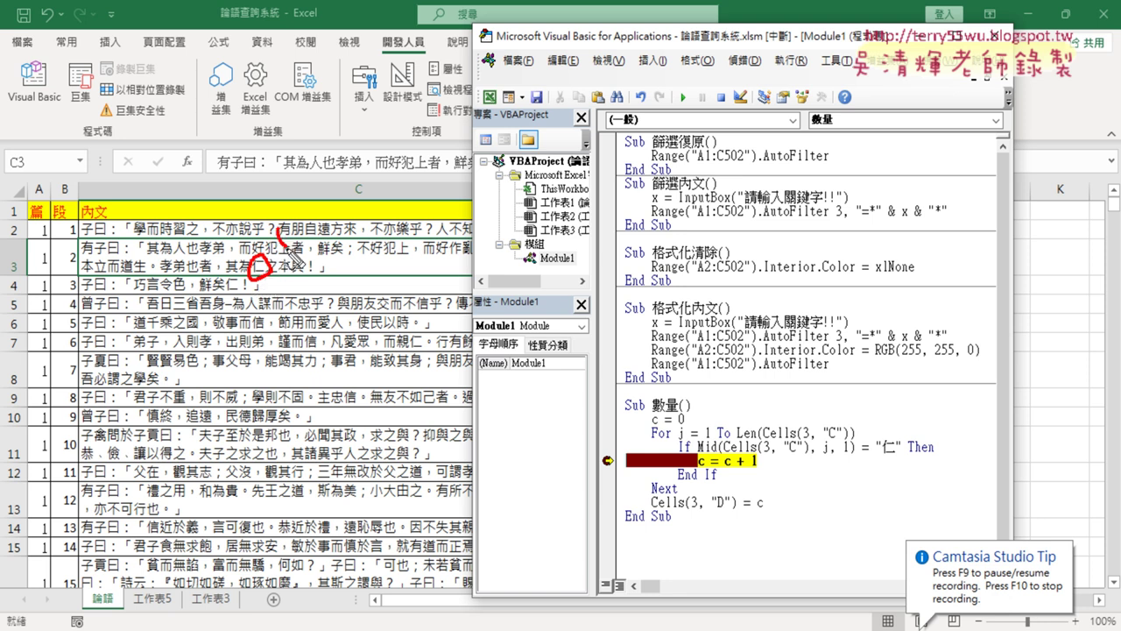
mouse_move(287, 229)
mouse_down()
mouse_move(277, 253)
mouse_move(299, 250)
mouse_up()
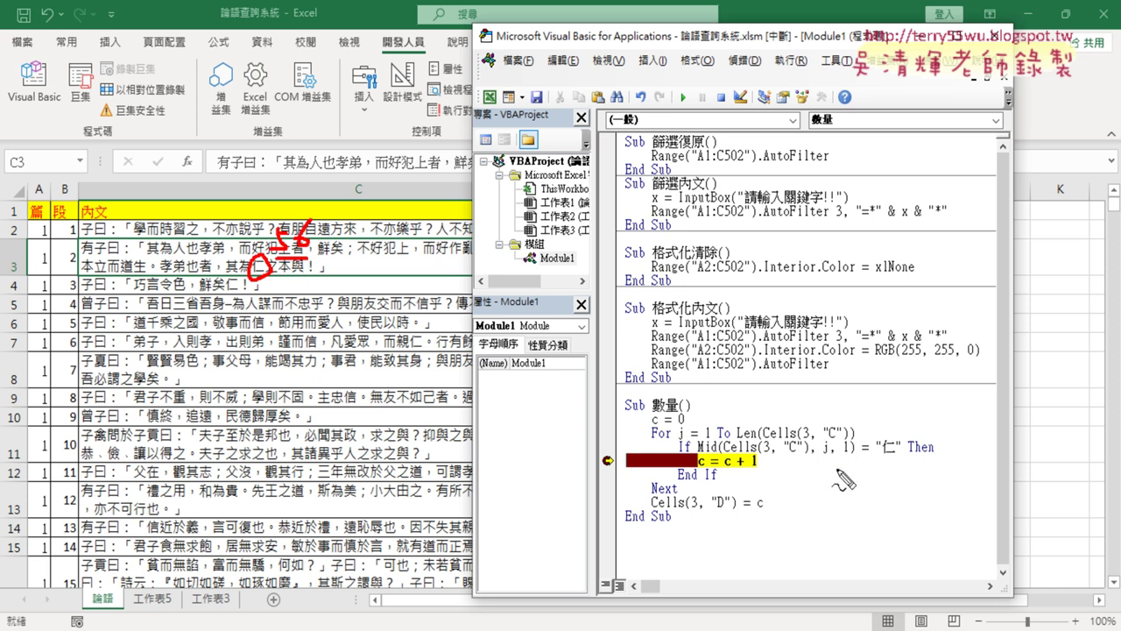
drag(879, 457, 900, 455)
drag(697, 453, 698, 467)
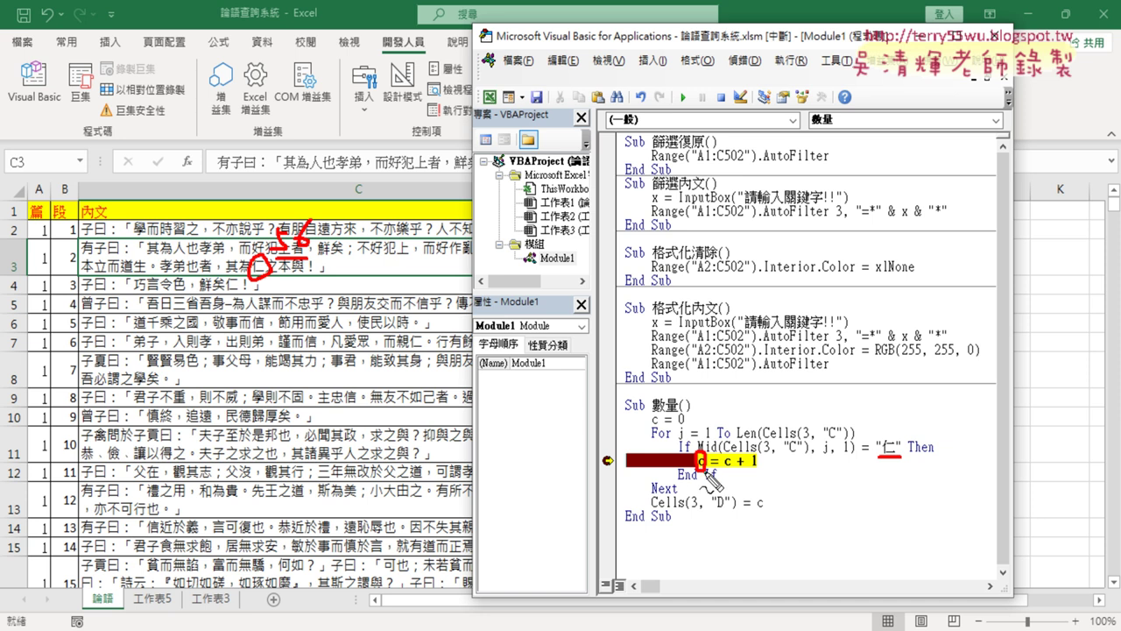
key(Escape)
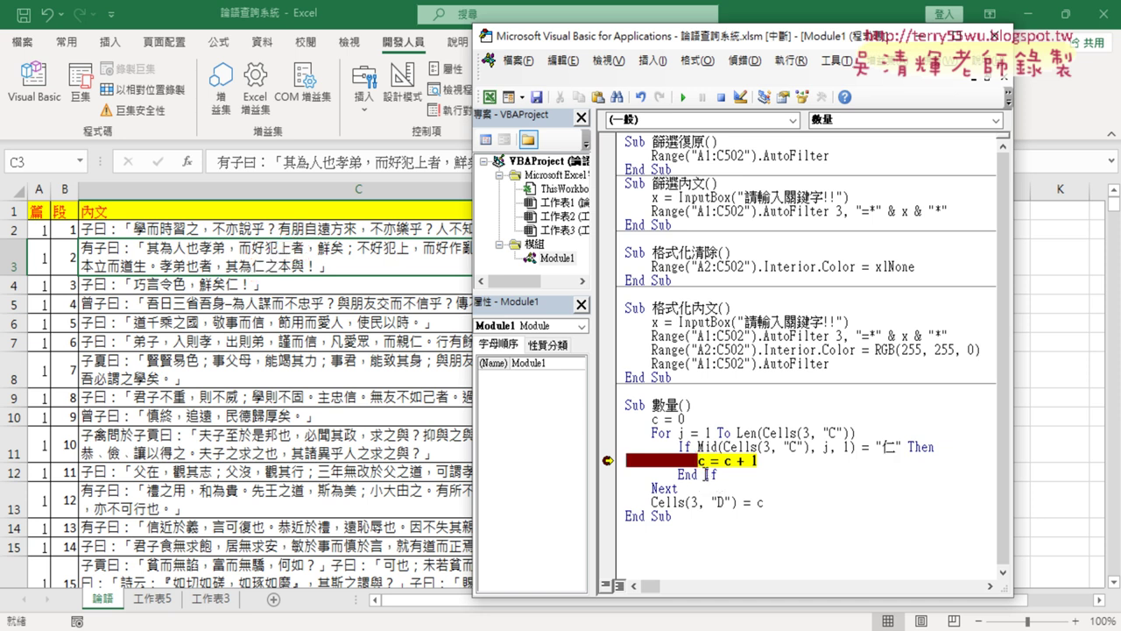
key(F8)
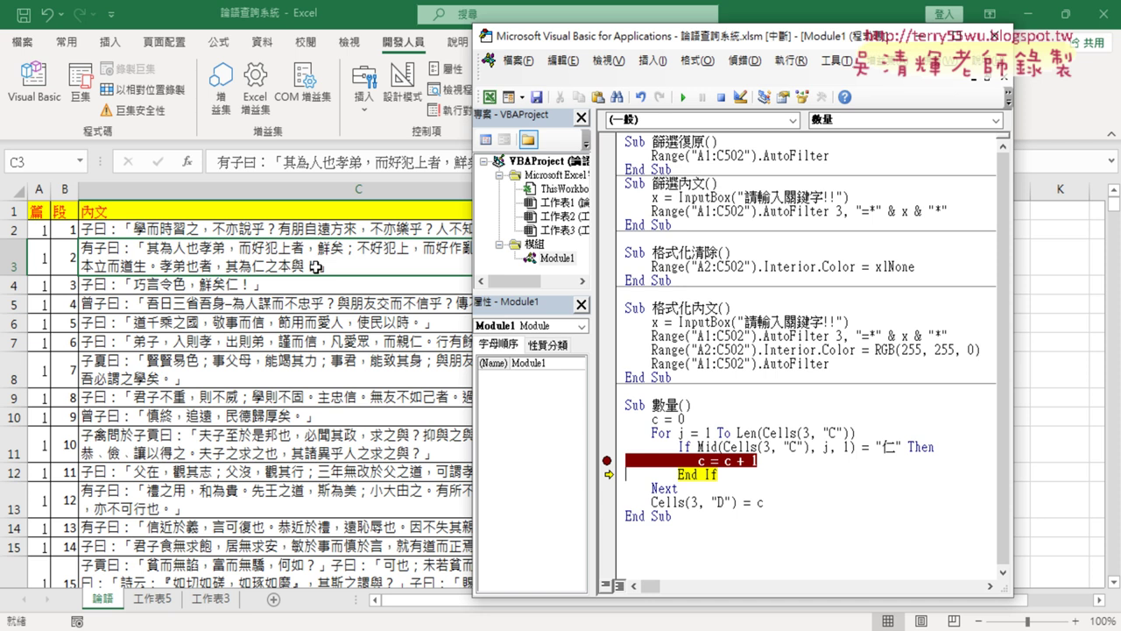
drag(701, 45, 270, 43)
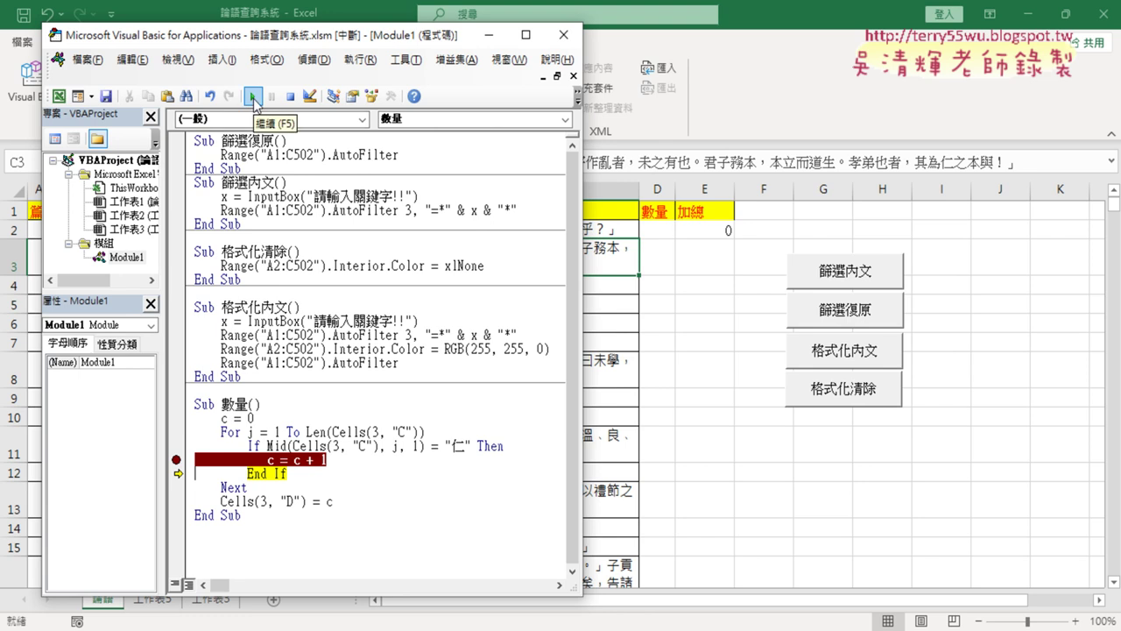
Let the macro finish so D3 shows 1, and annotate that rows 2 onward feed 數量 and 加總.
click(254, 96)
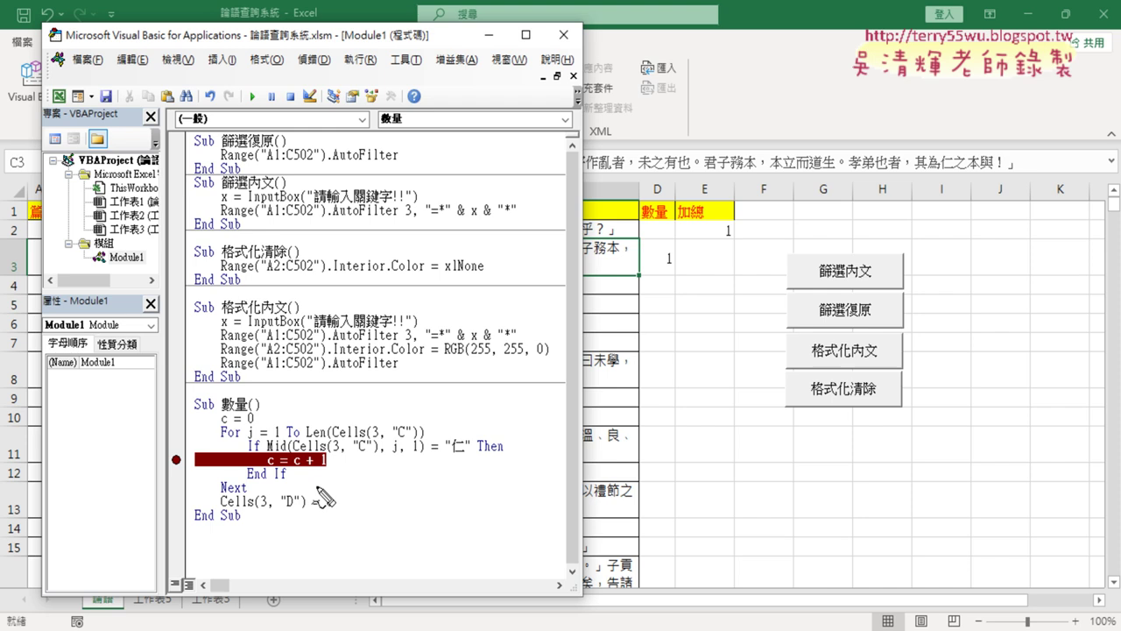
mouse_move(325, 487)
mouse_down()
mouse_move(333, 515)
mouse_move(348, 499)
mouse_up()
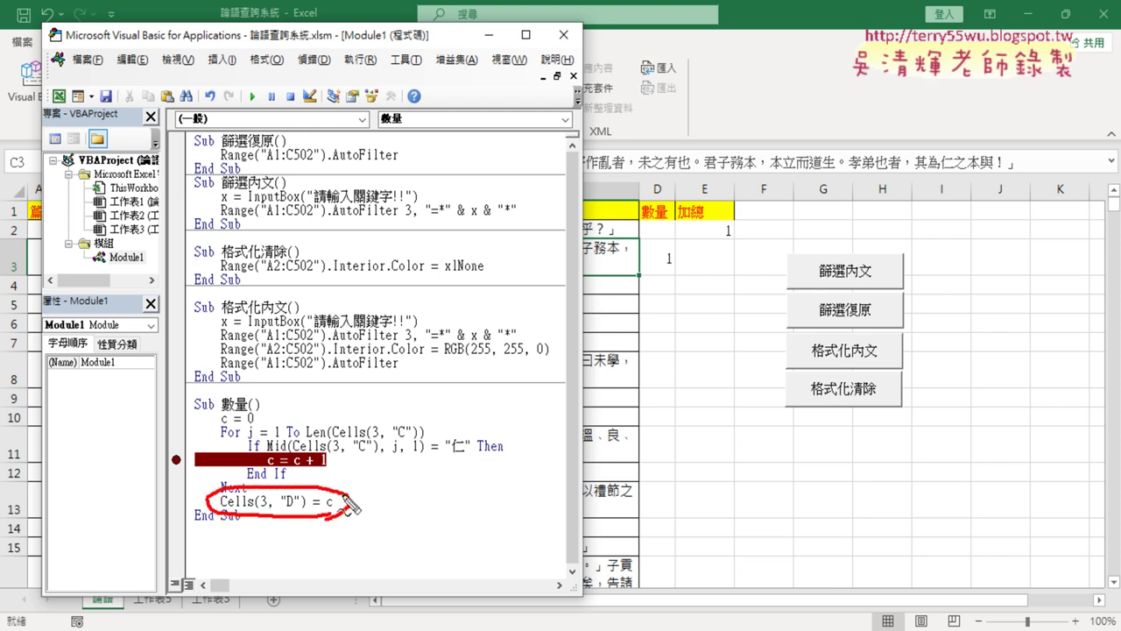
mouse_move(666, 289)
mouse_down()
mouse_move(683, 259)
mouse_move(680, 276)
mouse_up()
mouse_move(365, 495)
mouse_down()
mouse_move(513, 473)
mouse_move(637, 279)
mouse_move(668, 281)
mouse_up()
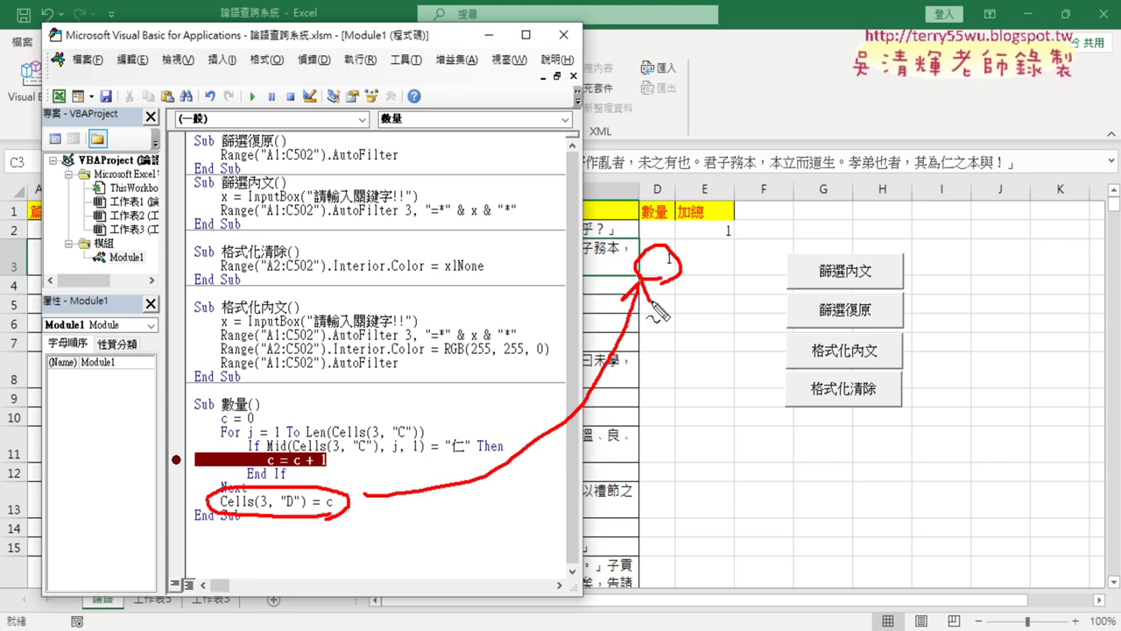
drag(627, 221, 789, 222)
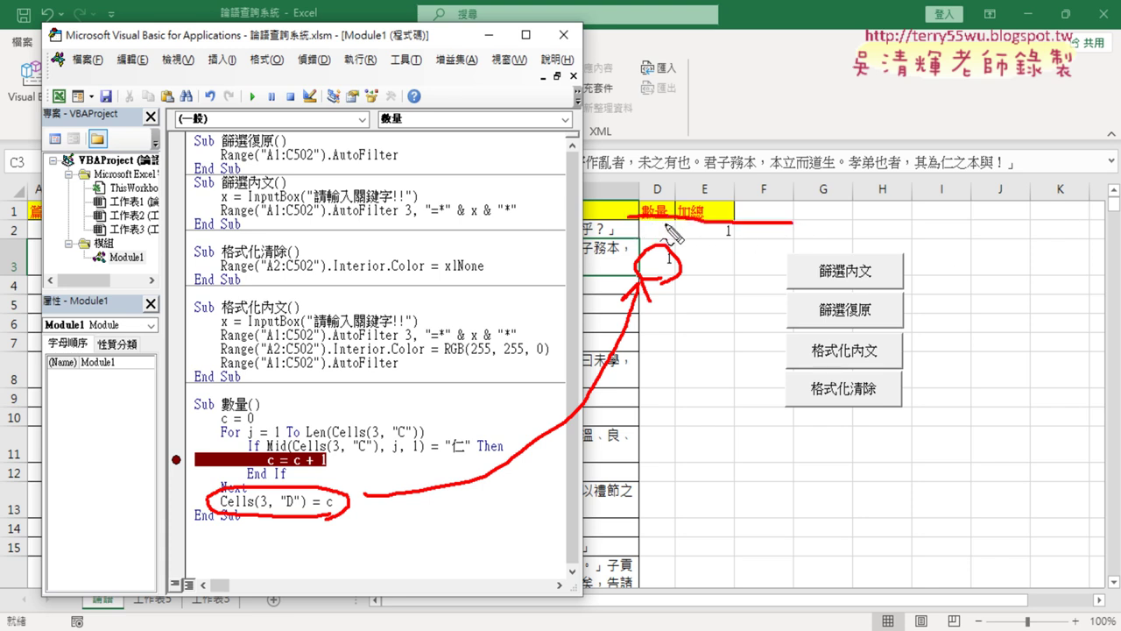
mouse_move(678, 230)
mouse_down()
mouse_move(701, 234)
mouse_move(701, 342)
mouse_move(721, 304)
mouse_up()
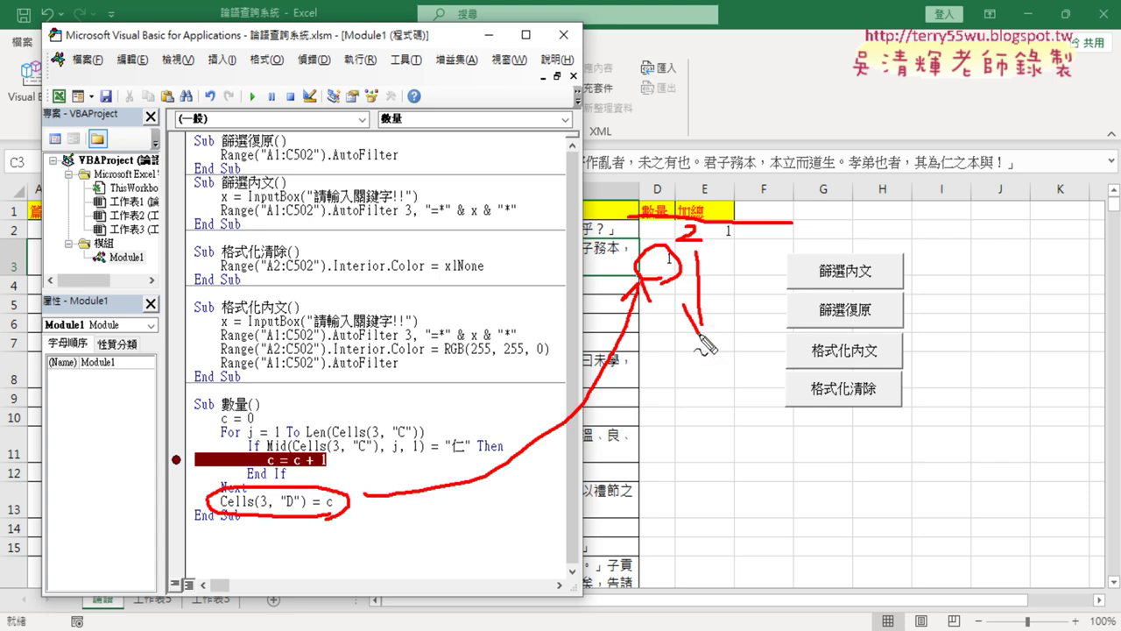
mouse_move(680, 392)
mouse_down()
mouse_move(692, 412)
mouse_move(668, 419)
mouse_up()
mouse_move(682, 385)
mouse_down()
mouse_move(701, 384)
mouse_move(726, 417)
mouse_move(773, 420)
mouse_up()
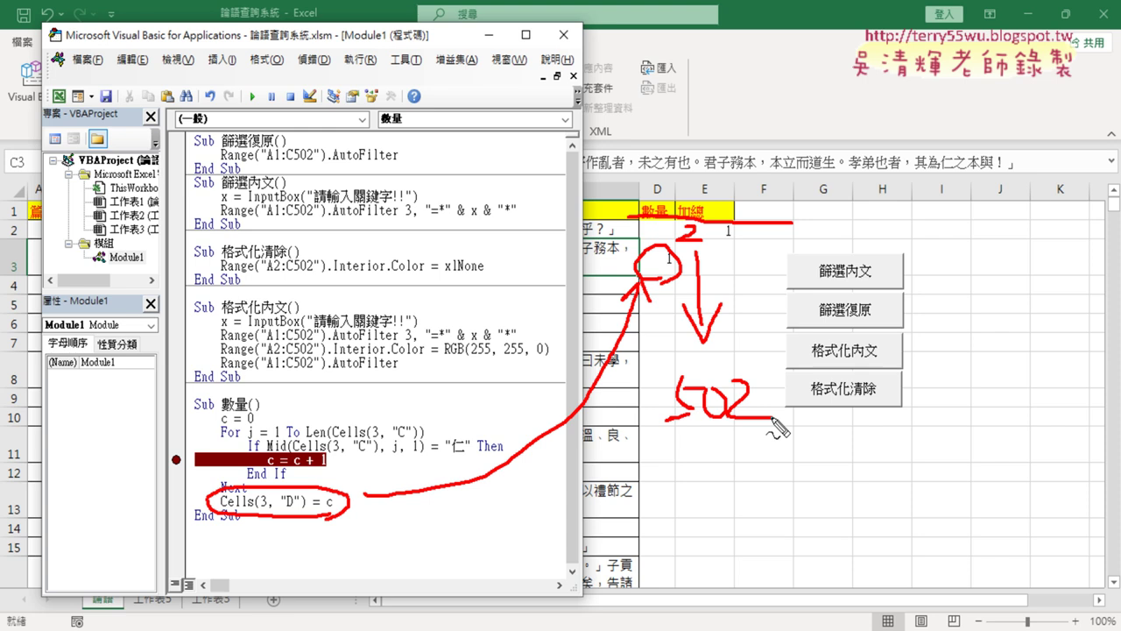
key(Escape)
Select the entire Sub 數量 code and copy it with 複製.
click(254, 517)
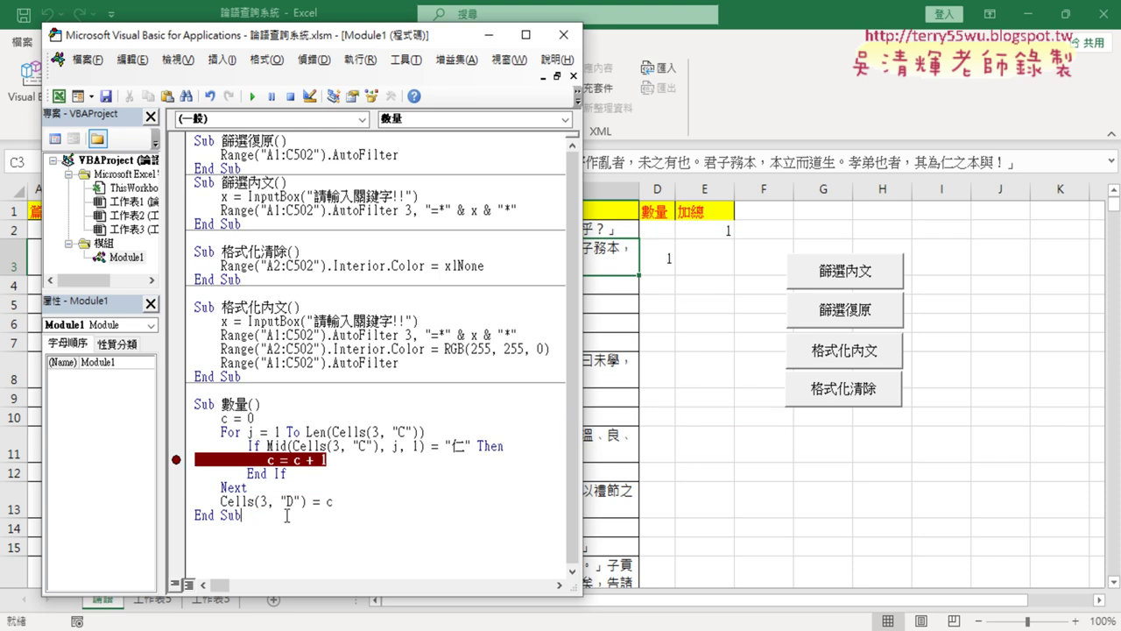
drag(287, 516, 194, 404)
key(ctrl+c)
right_click(241, 443)
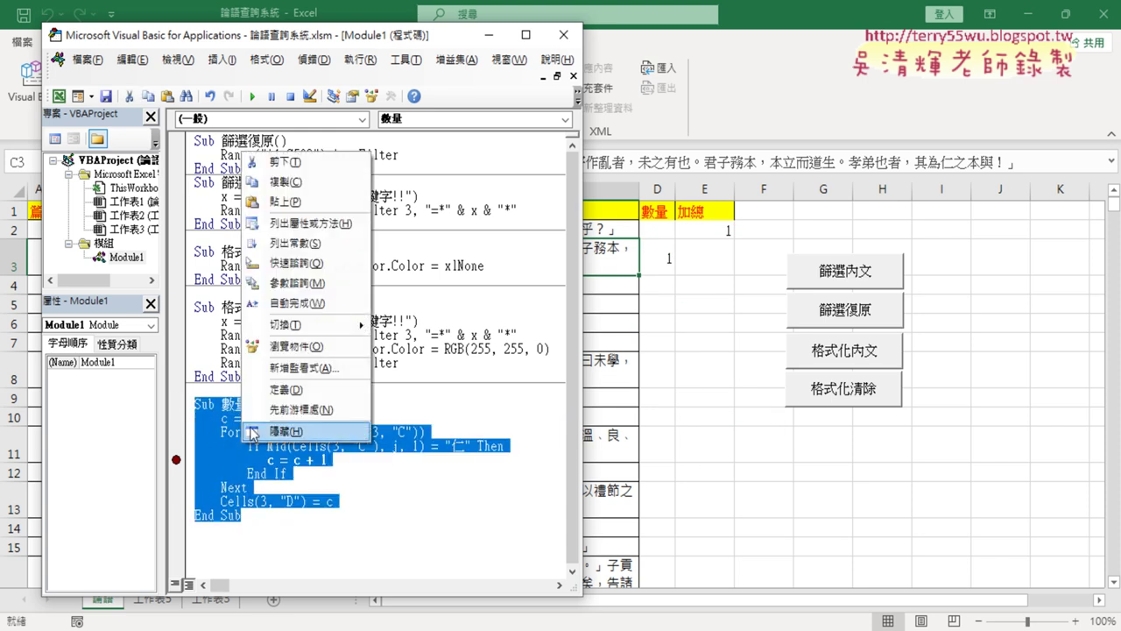
click(301, 182)
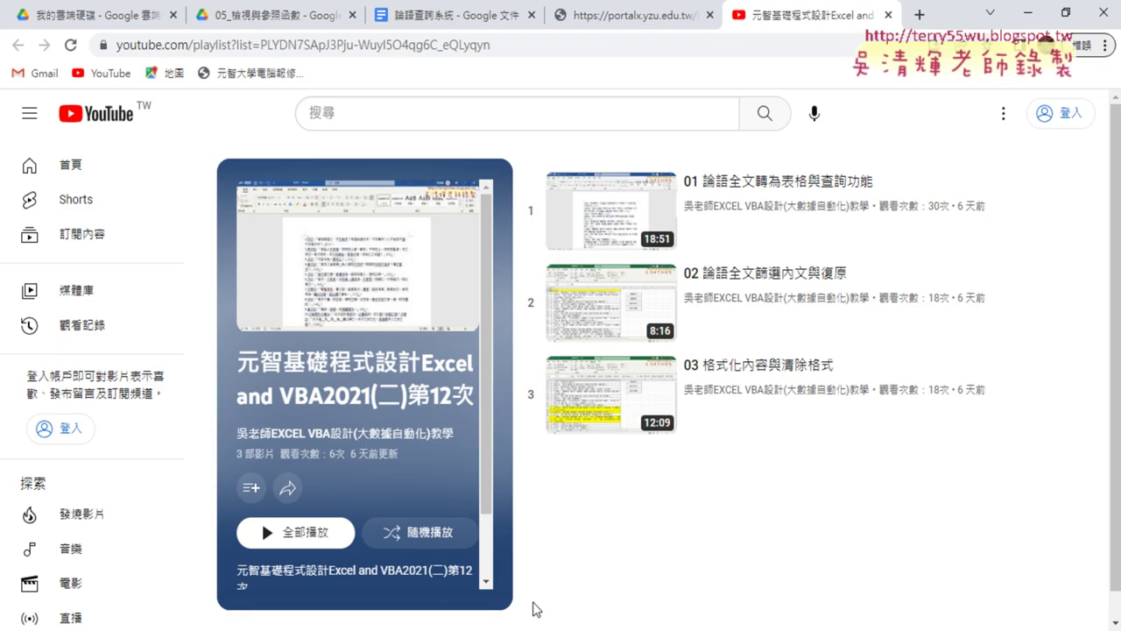
Paste the single-row 數量 macro into the 論語查詢系統 notes on a new line above the looping version.
click(455, 16)
scroll(521, 263, down, 5)
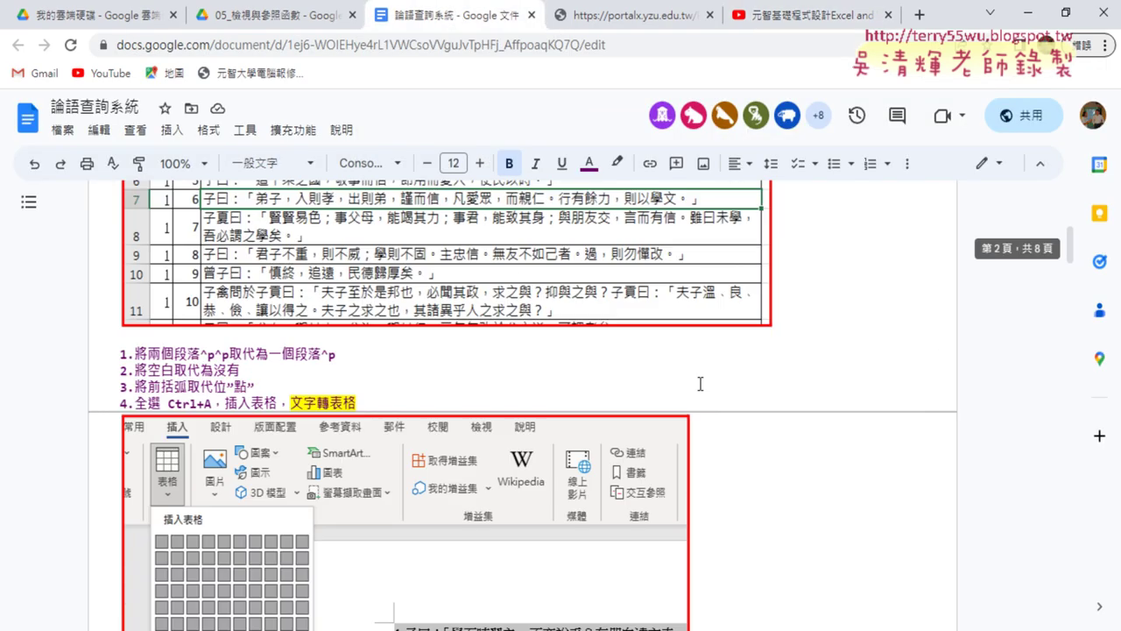
scroll(693, 383, down, 5)
scroll(700, 384, down, 10)
scroll(700, 385, down, 10)
scroll(700, 388, down, 10)
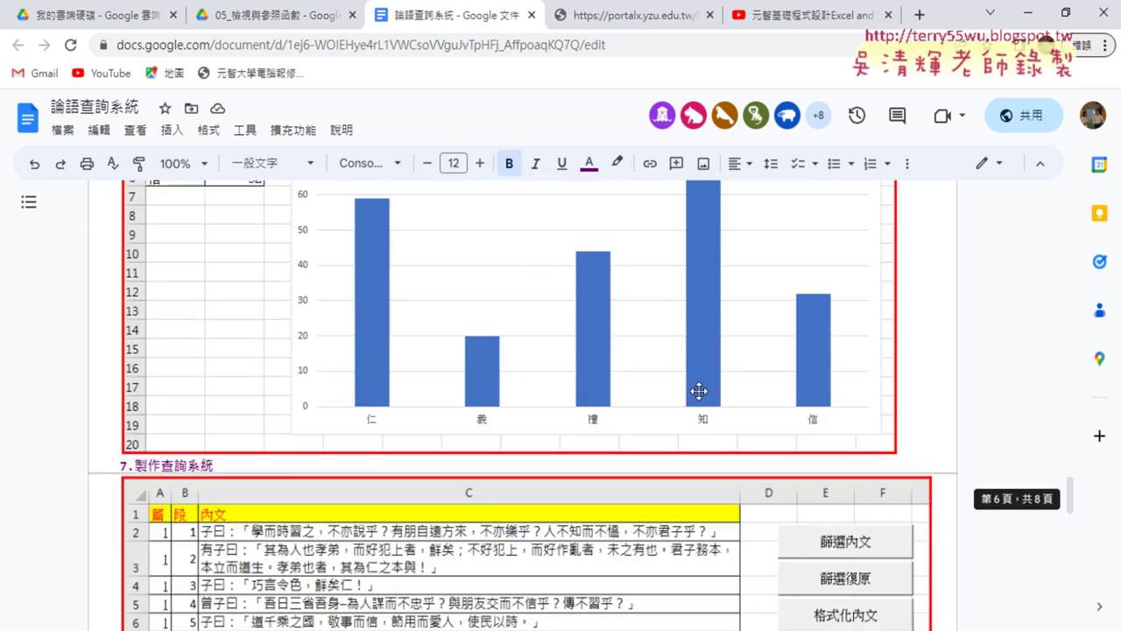
scroll(700, 391, down, 10)
scroll(700, 391, down, 4)
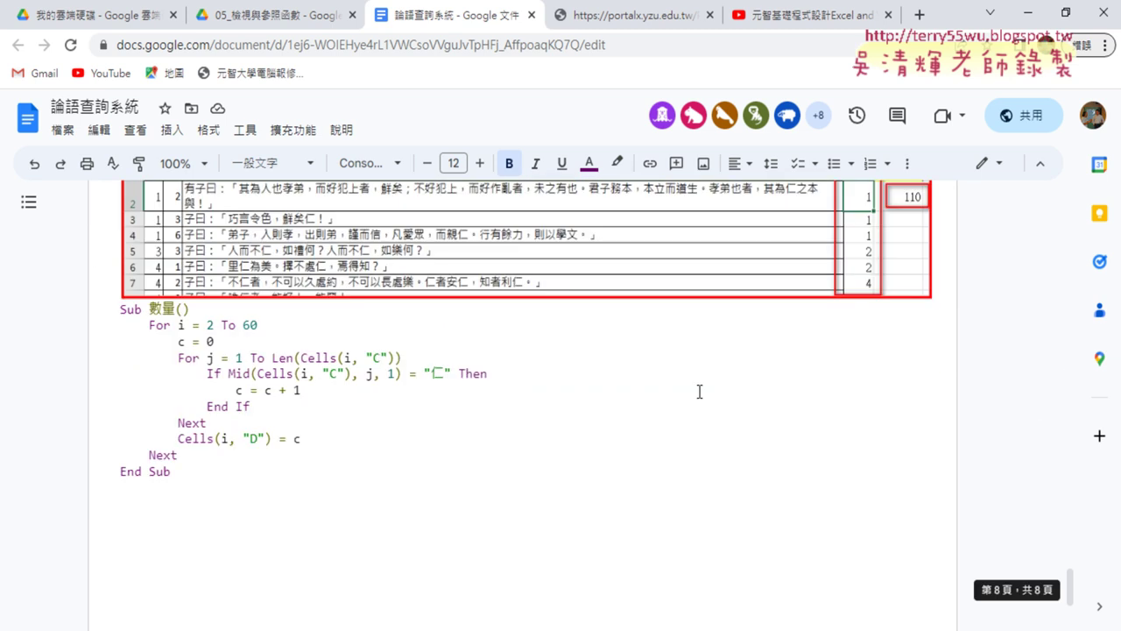
scroll(700, 392, up, 2)
click(119, 481)
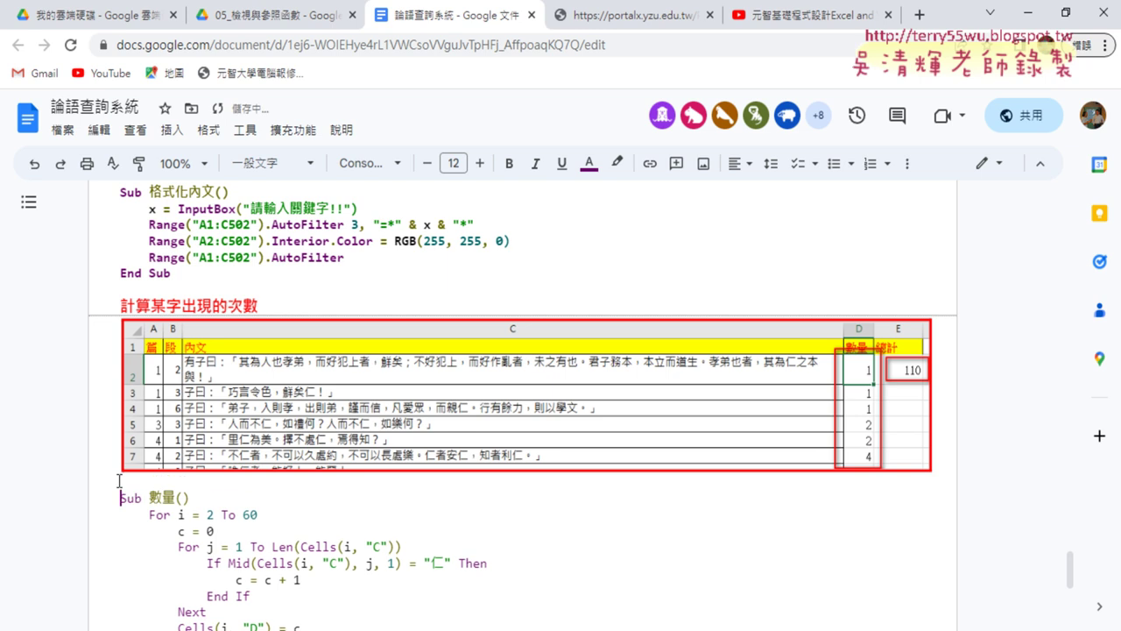
key(Return)
key(Return)
key(Up)
key(Up)
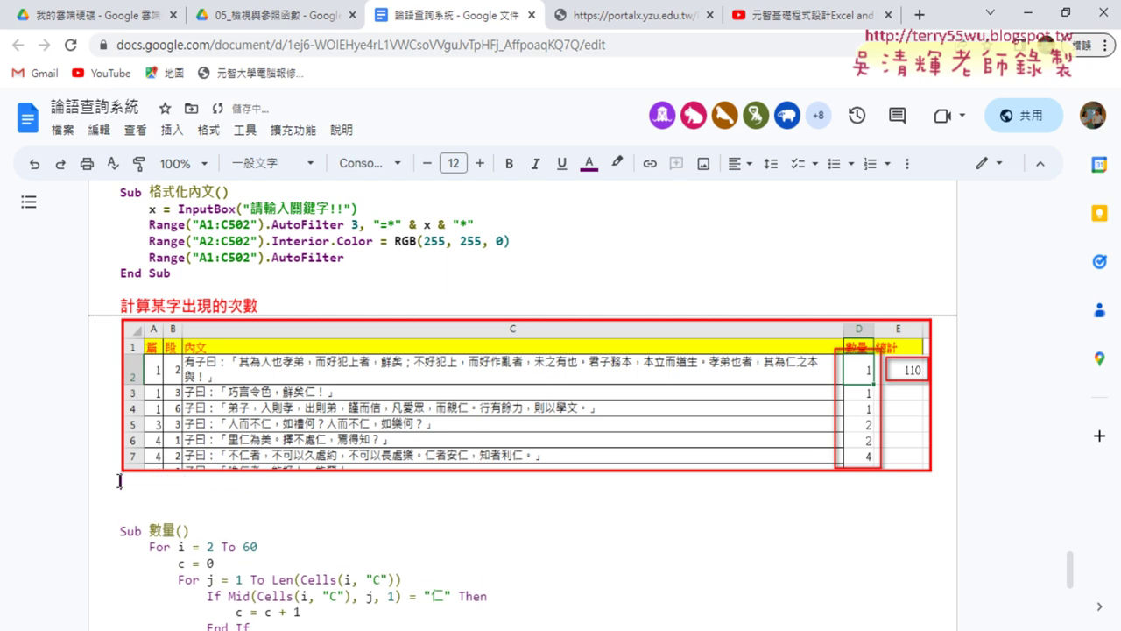
key(ctrl+v)
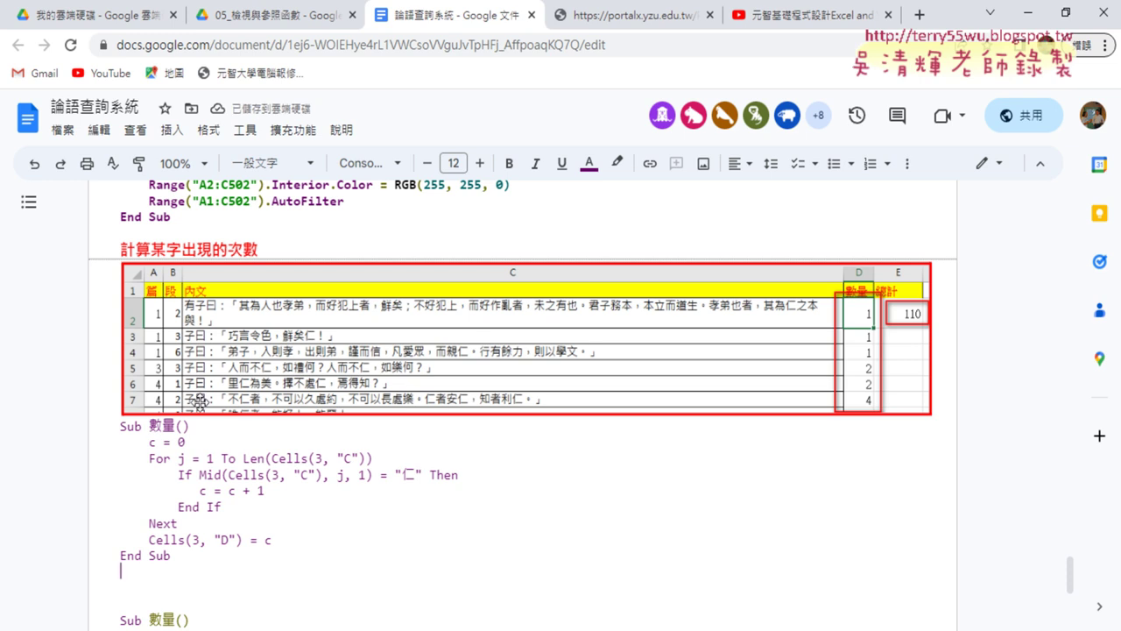
Back in Excel, inspect cells D3, C3 and C4, then reopen the Visual Basic editor.
key(alt+Tab)
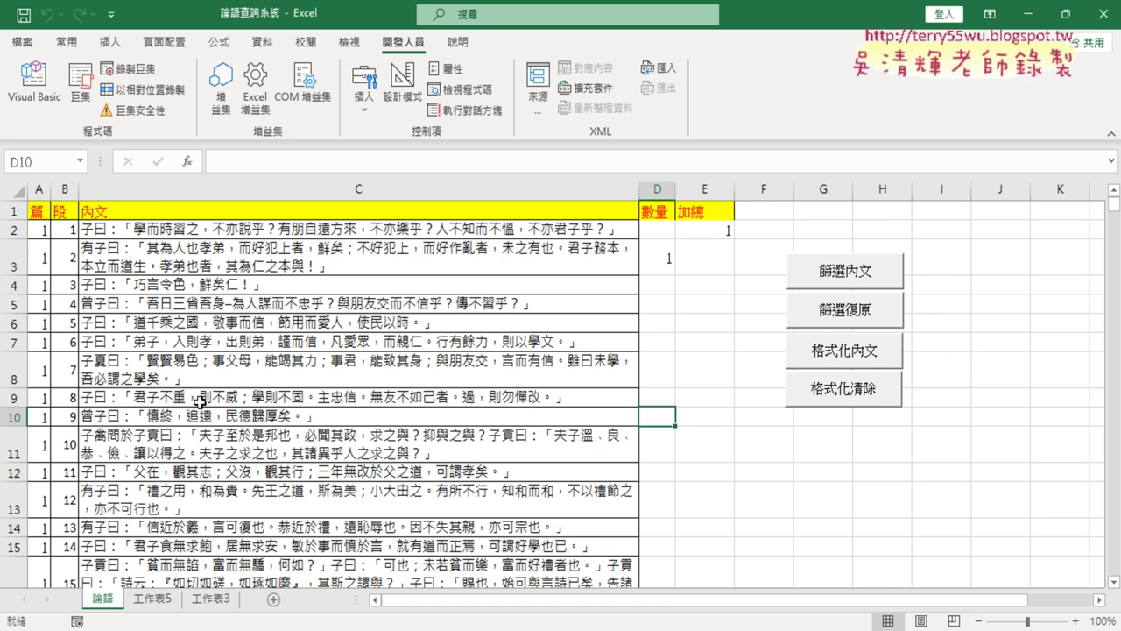
click(663, 266)
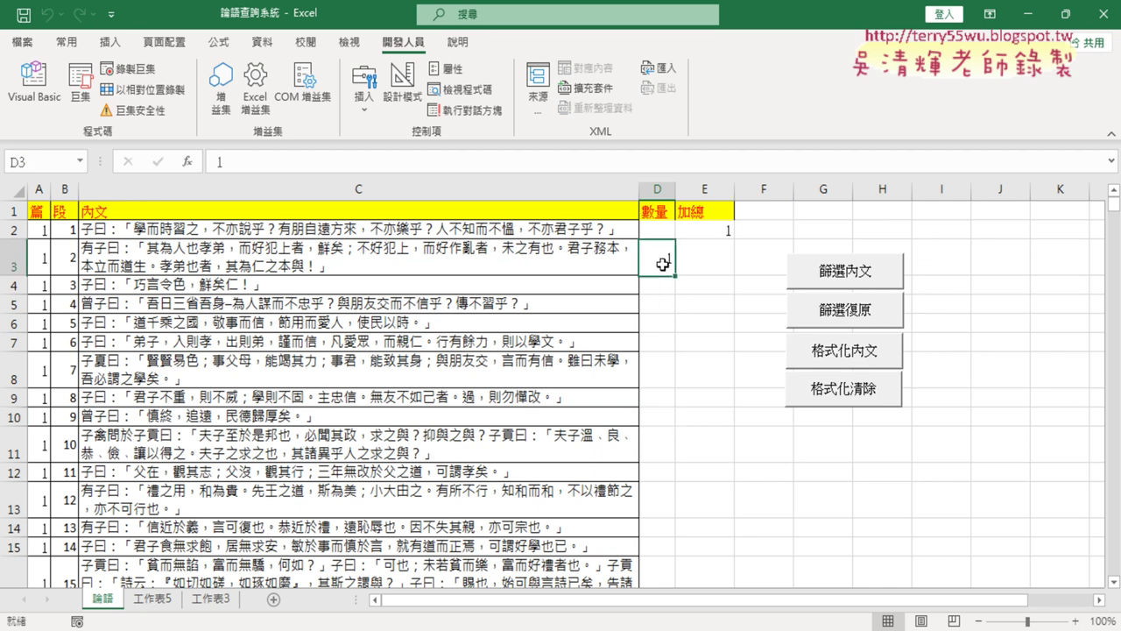
click(495, 255)
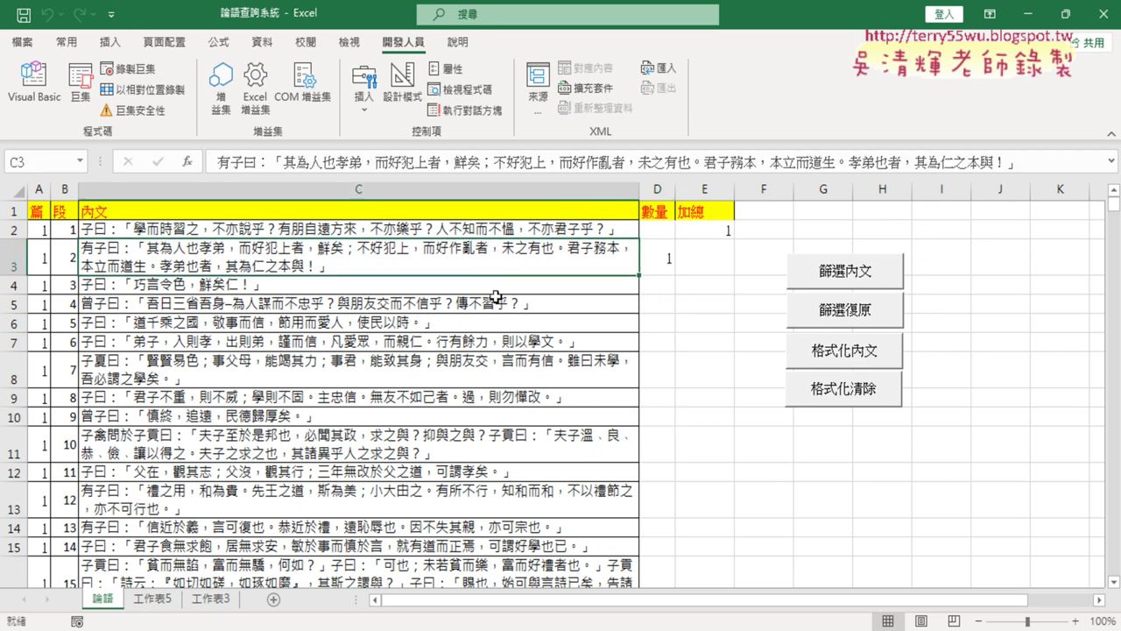
click(496, 291)
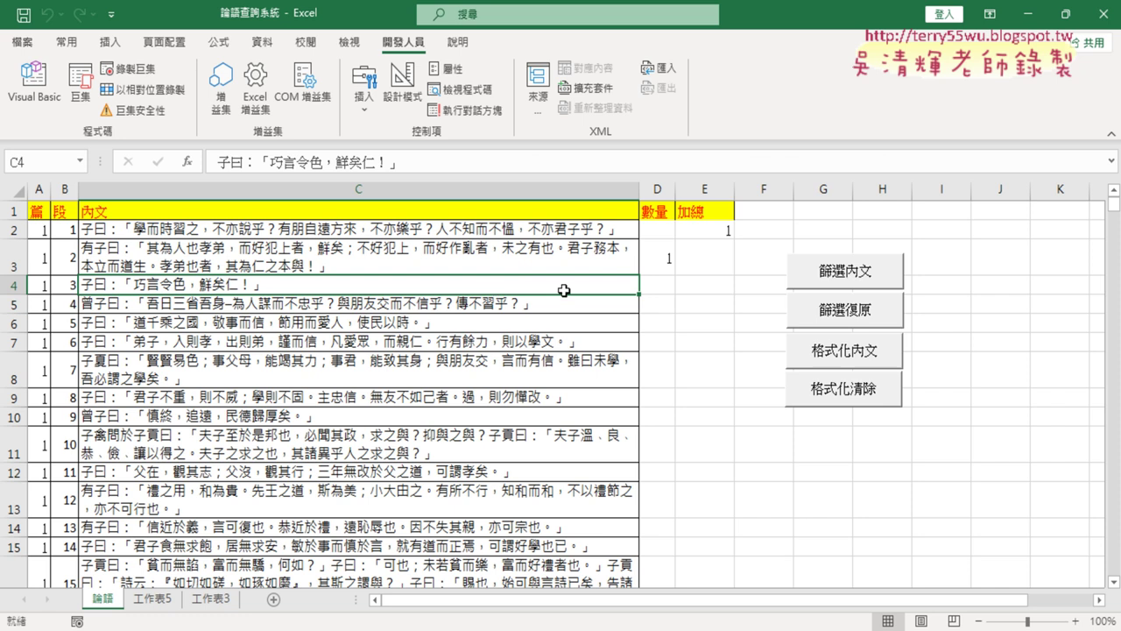
click(34, 83)
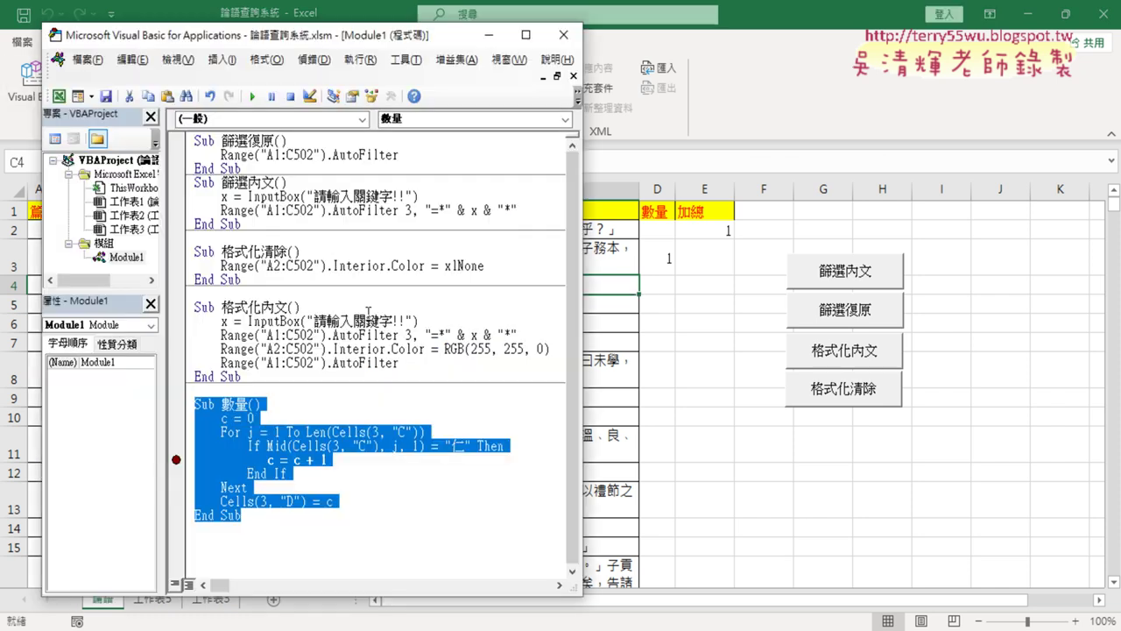
Resize the code editor and remove the breakpoint on the counting line.
drag(578, 438, 645, 438)
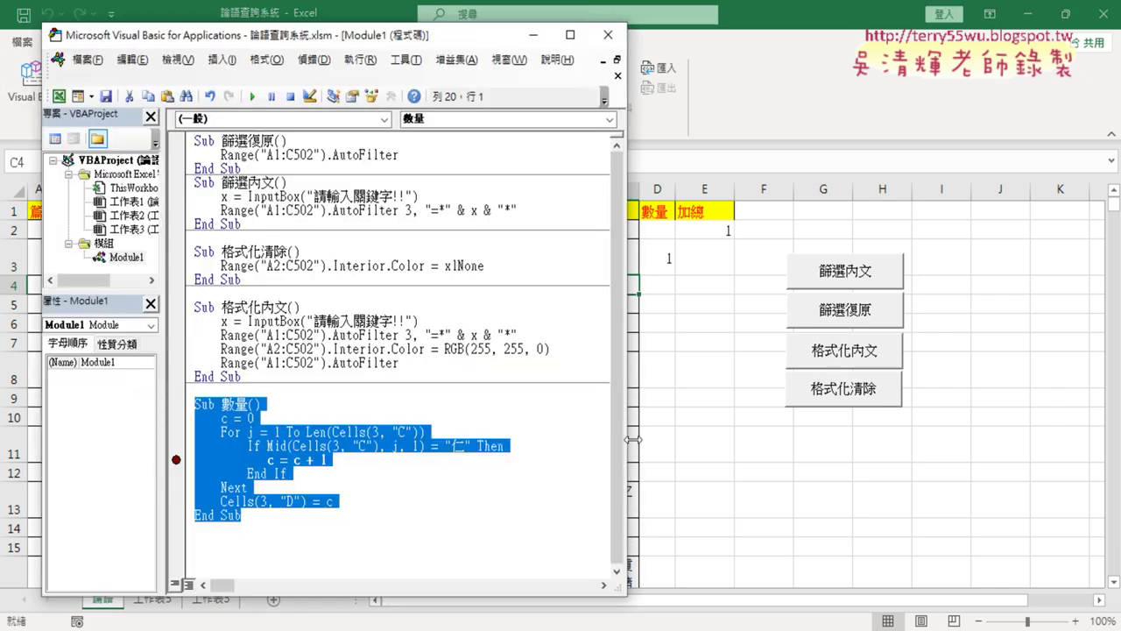
mouse_move(371, 485)
mouse_down()
mouse_move(232, 460)
mouse_move(189, 407)
mouse_up()
click(176, 445)
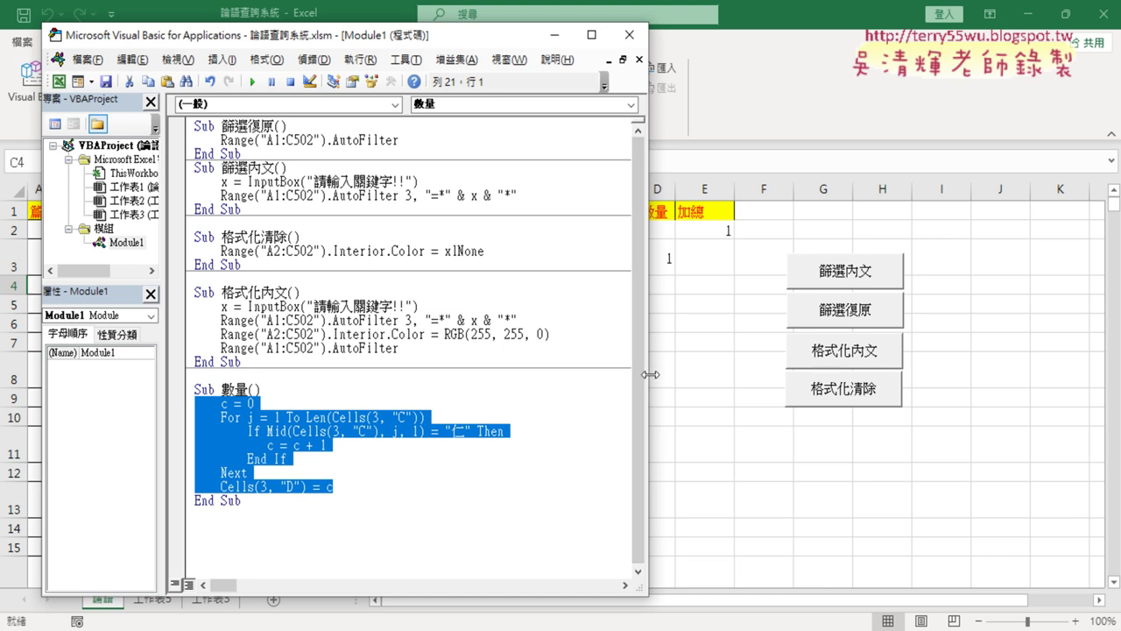
drag(646, 374, 568, 377)
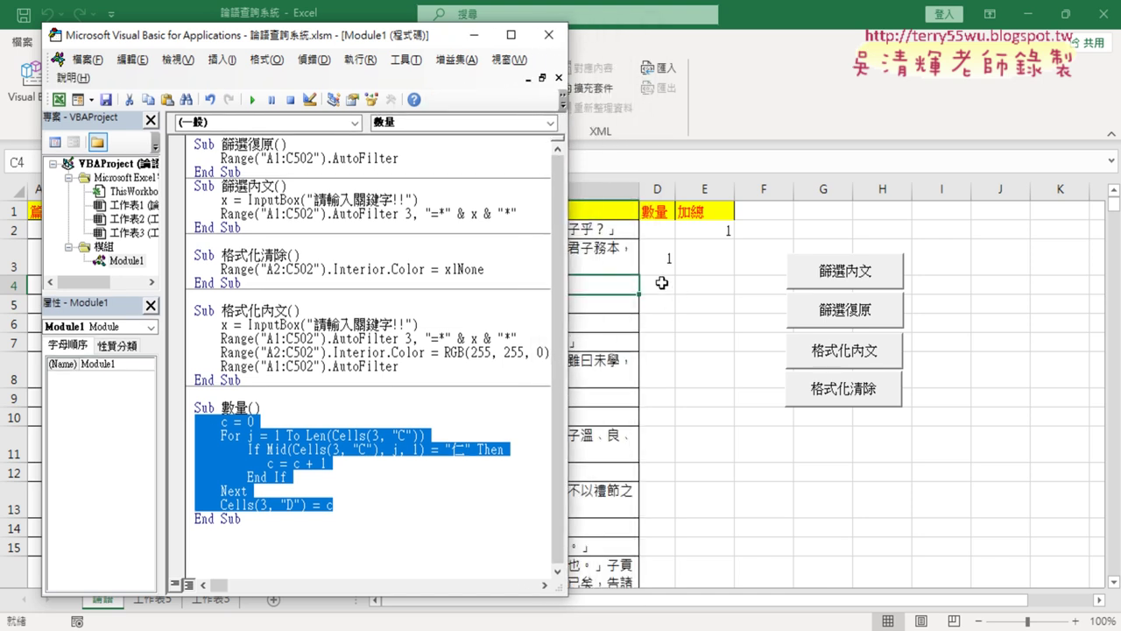
click(479, 408)
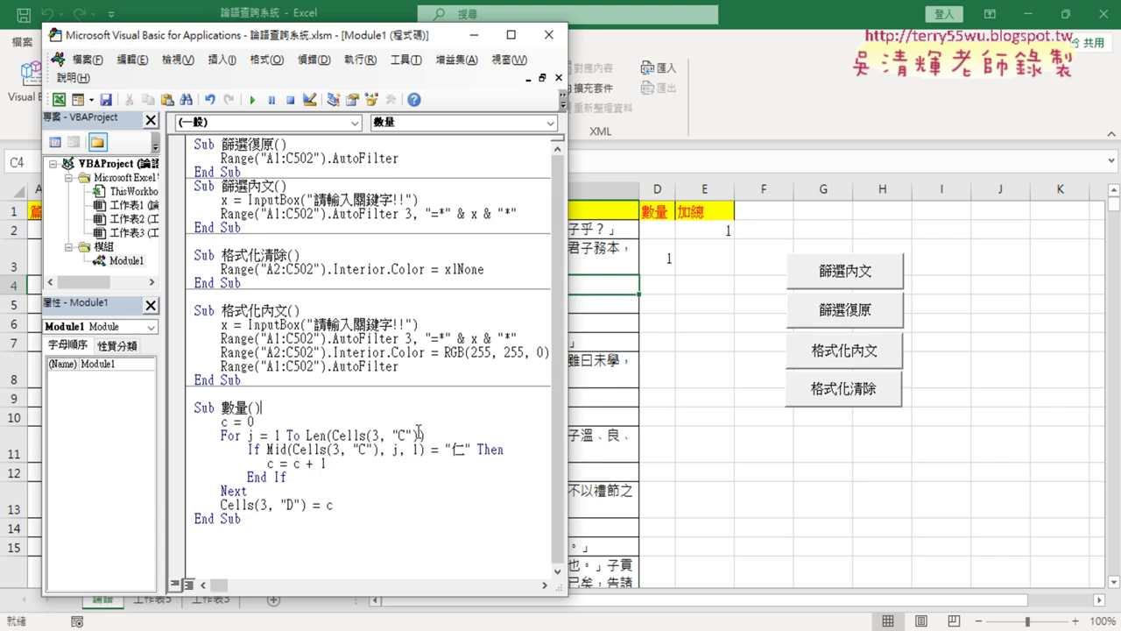
Change the row number from 3 to 4 in the For, If Mid and output lines.
double_click(380, 436)
text(4)
double_click(338, 450)
text(4)
double_click(263, 505)
text(4)
drag(419, 436, 333, 436)
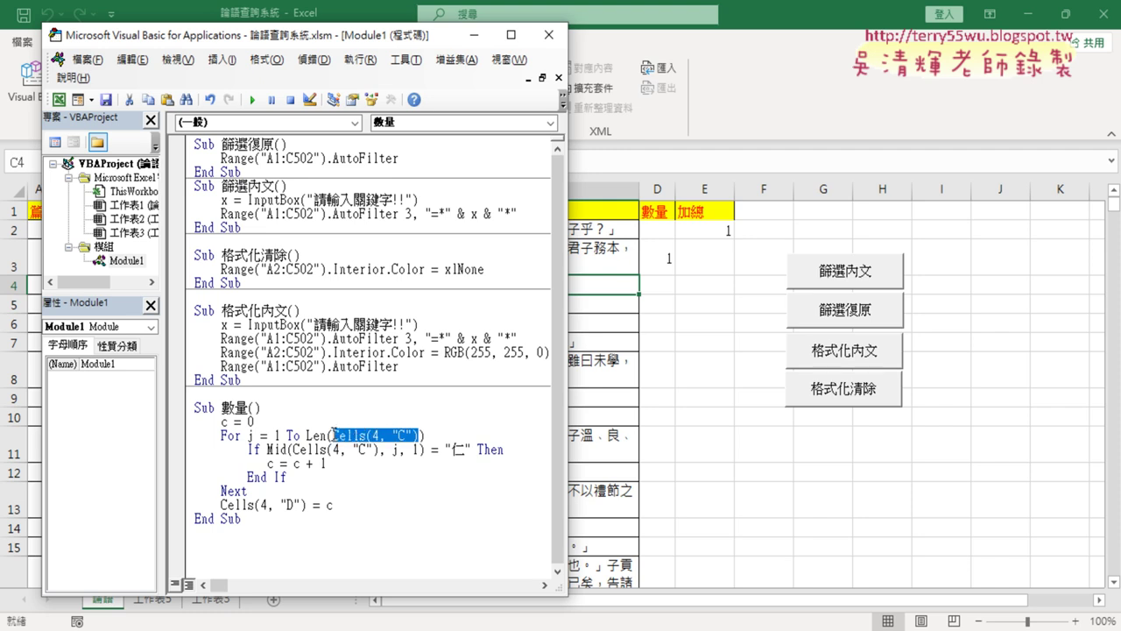
Run the 數量 macro on row 4 so cell D4 shows a count of 1.
drag(417, 44, 603, 345)
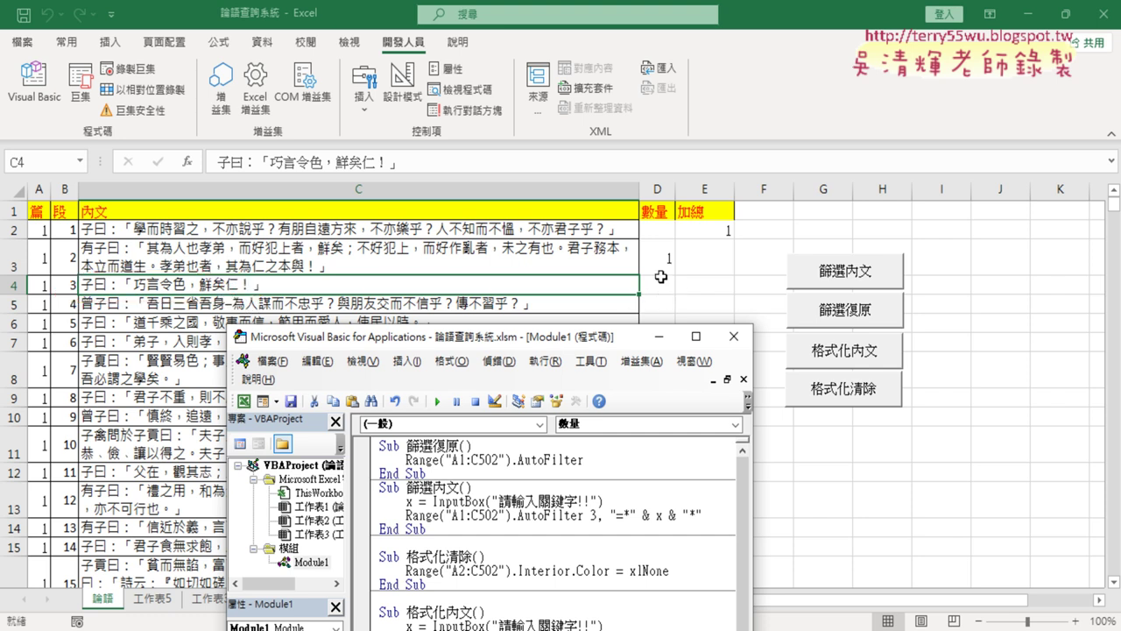
mouse_move(566, 342)
mouse_down()
mouse_move(368, 101)
mouse_move(365, 69)
mouse_up()
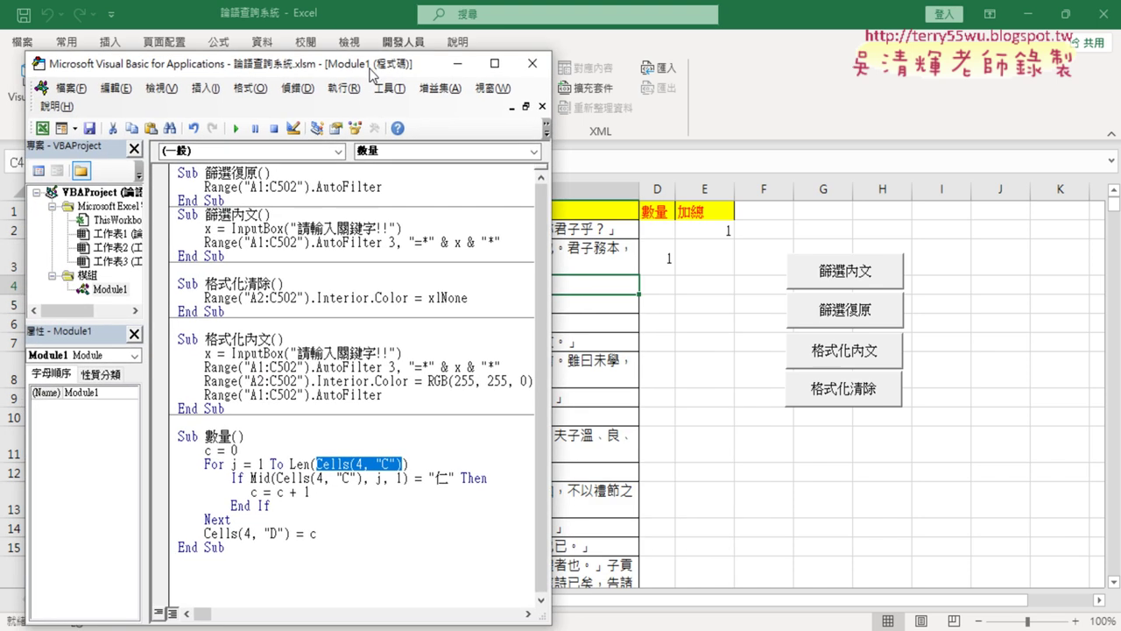
click(234, 129)
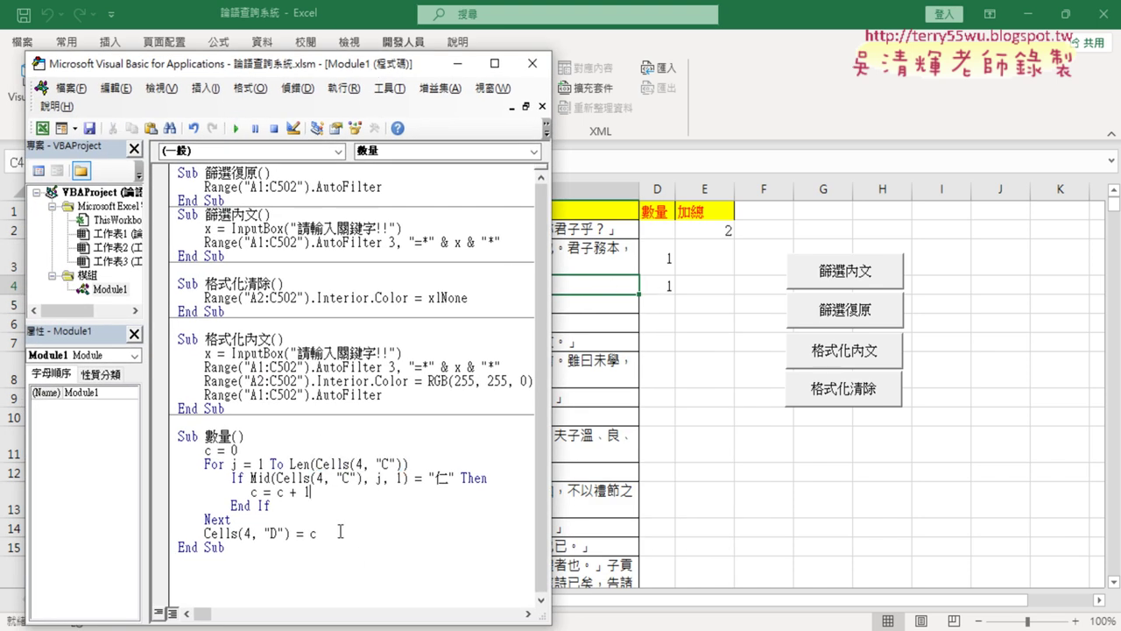
double_click(359, 463)
Add an outer For i = 2 To 502 … Next loop below the Sub 數量() header.
drag(381, 66, 397, 295)
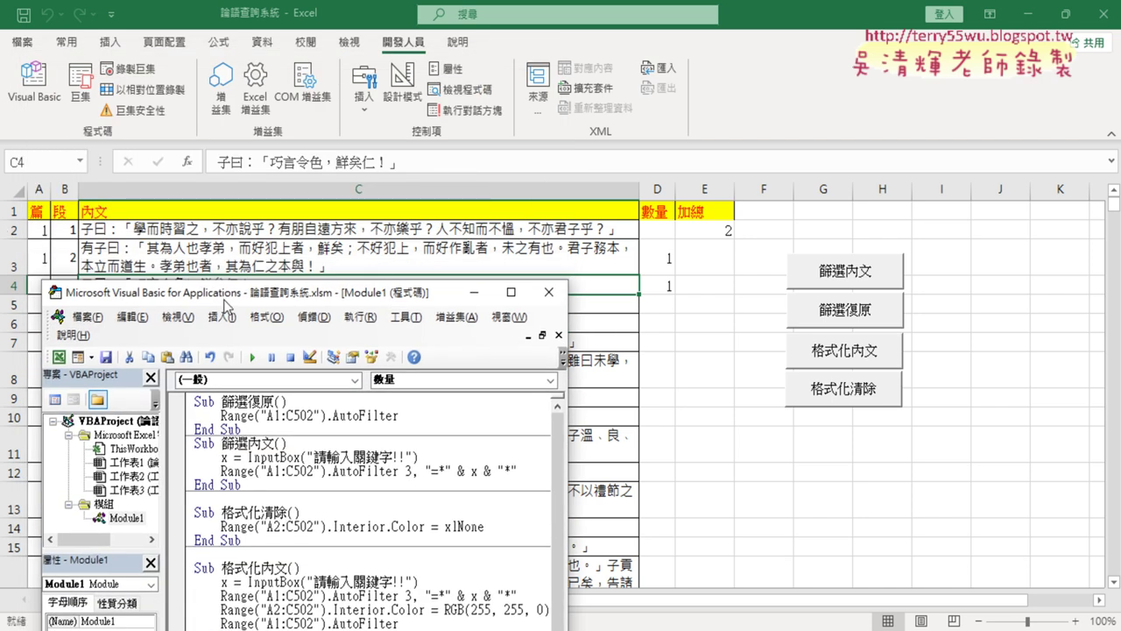
drag(231, 303, 268, 54)
click(301, 419)
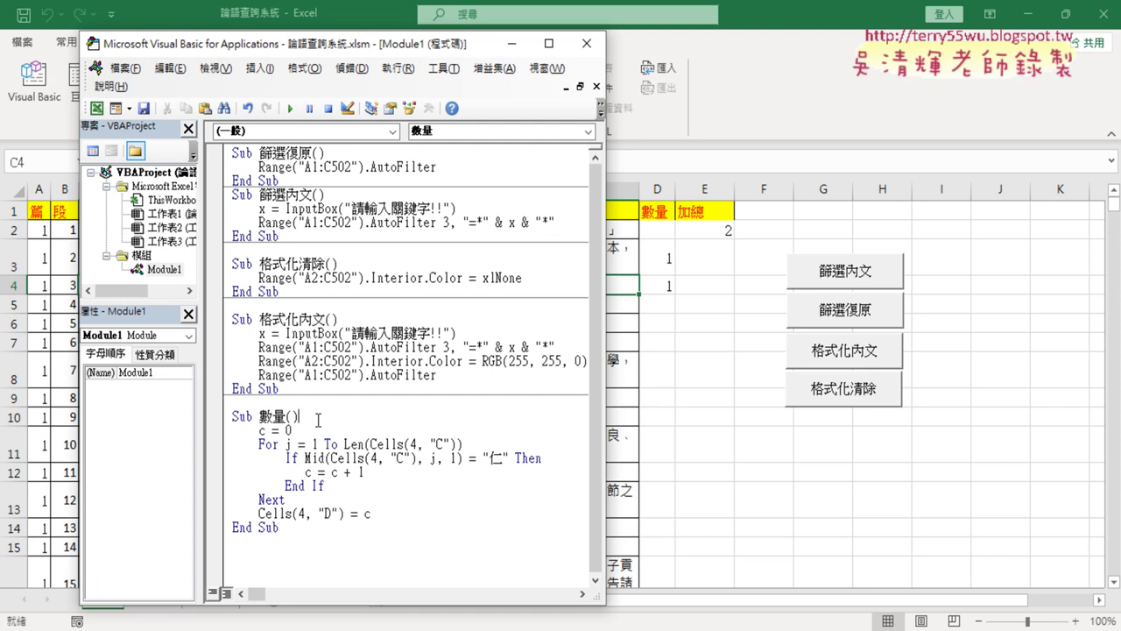
key(Return)
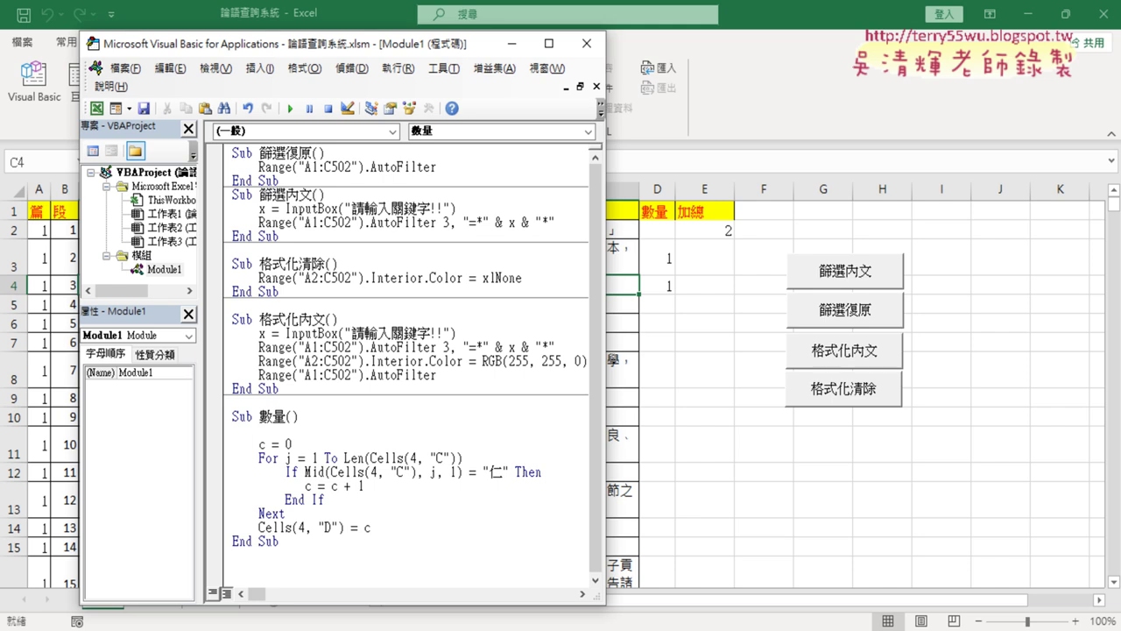
text(for)
click(296, 458)
click(533, 397)
text(i=)
text(2)
text( to 5)
text(02)
key(Return)
key(Return)
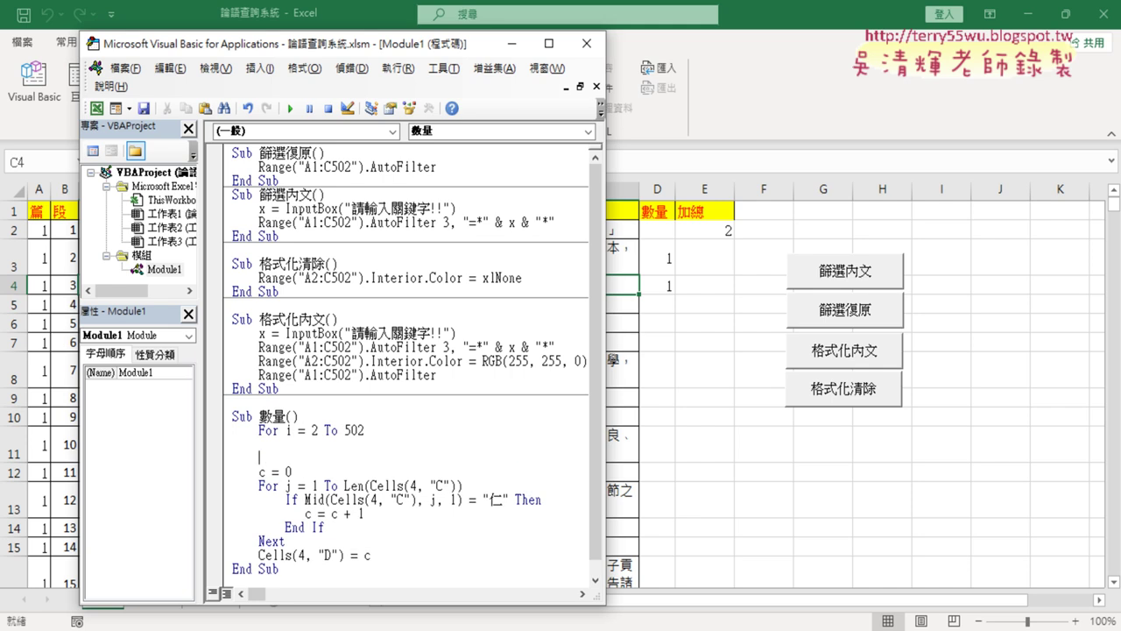
text(next)
key(Up)
Move the counting code from c = 0 down inside the outer loop and indent it one level.
double_click(288, 430)
click(416, 485)
double_click(374, 499)
double_click(301, 555)
mouse_move(285, 457)
mouse_down()
mouse_move(226, 441)
mouse_move(223, 429)
mouse_up()
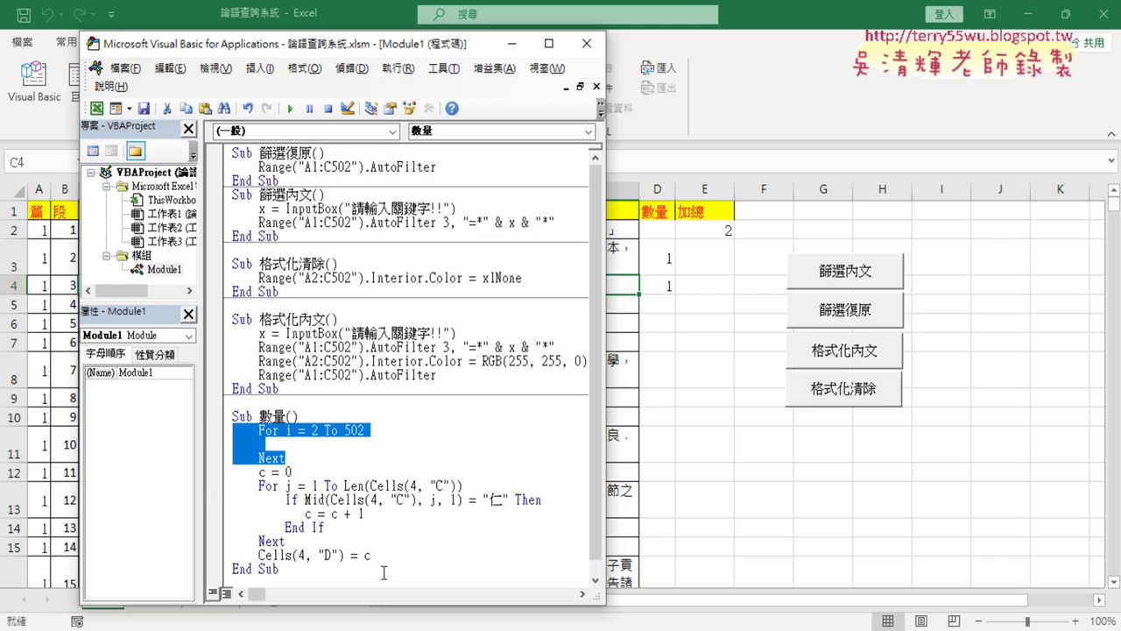
mouse_move(373, 556)
mouse_down()
mouse_move(239, 524)
mouse_move(220, 481)
mouse_up()
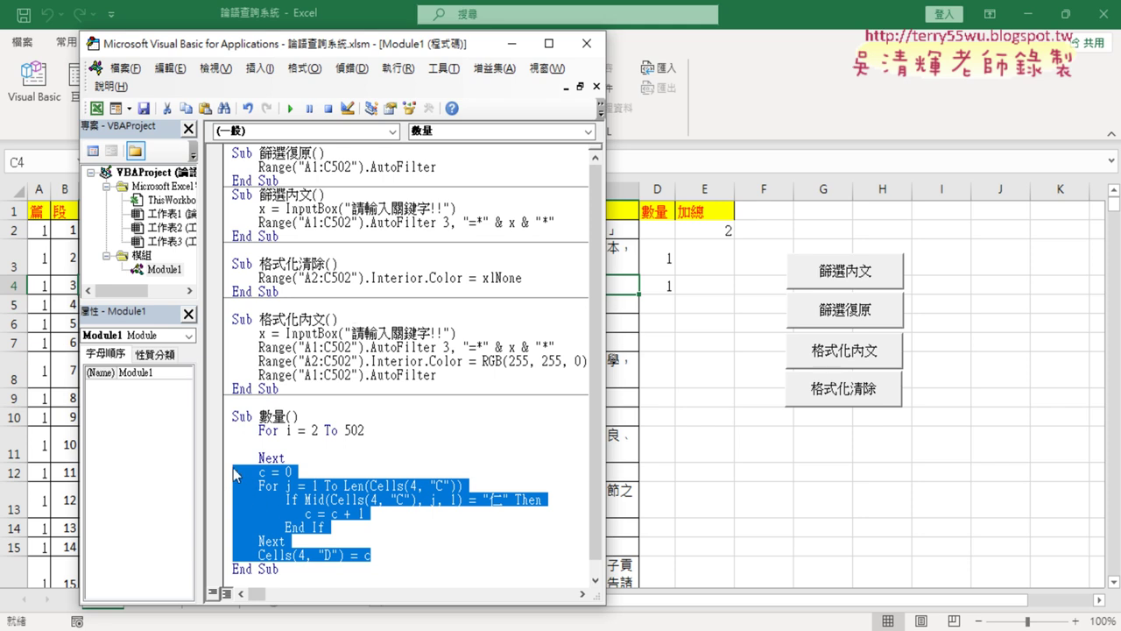
drag(253, 485, 235, 449)
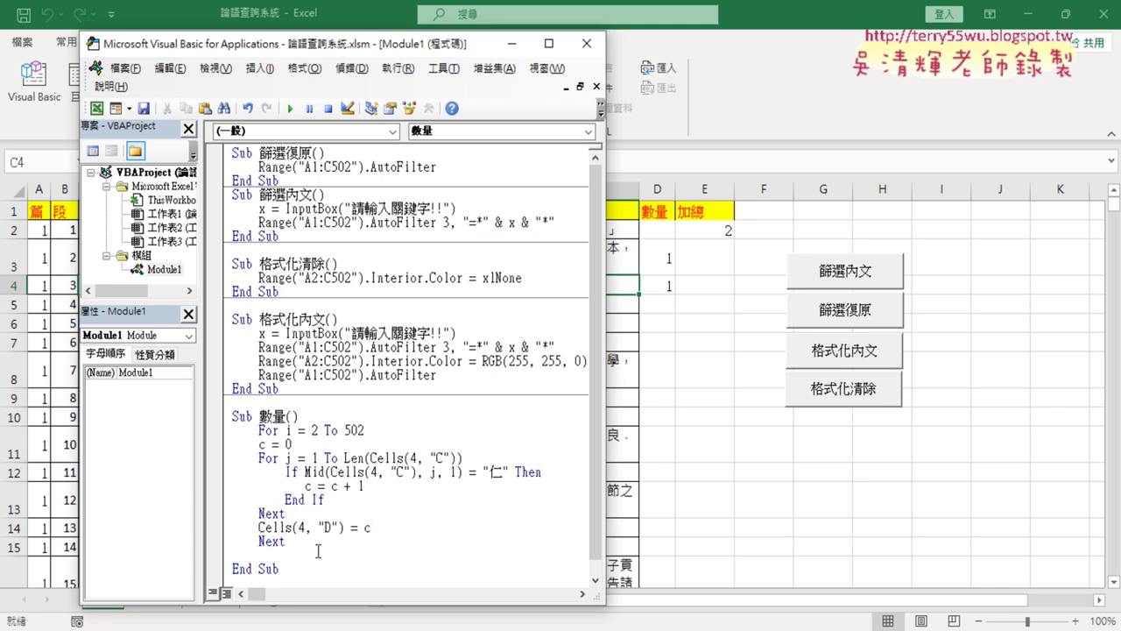
mouse_move(371, 528)
mouse_down()
mouse_move(259, 514)
mouse_move(209, 448)
mouse_up()
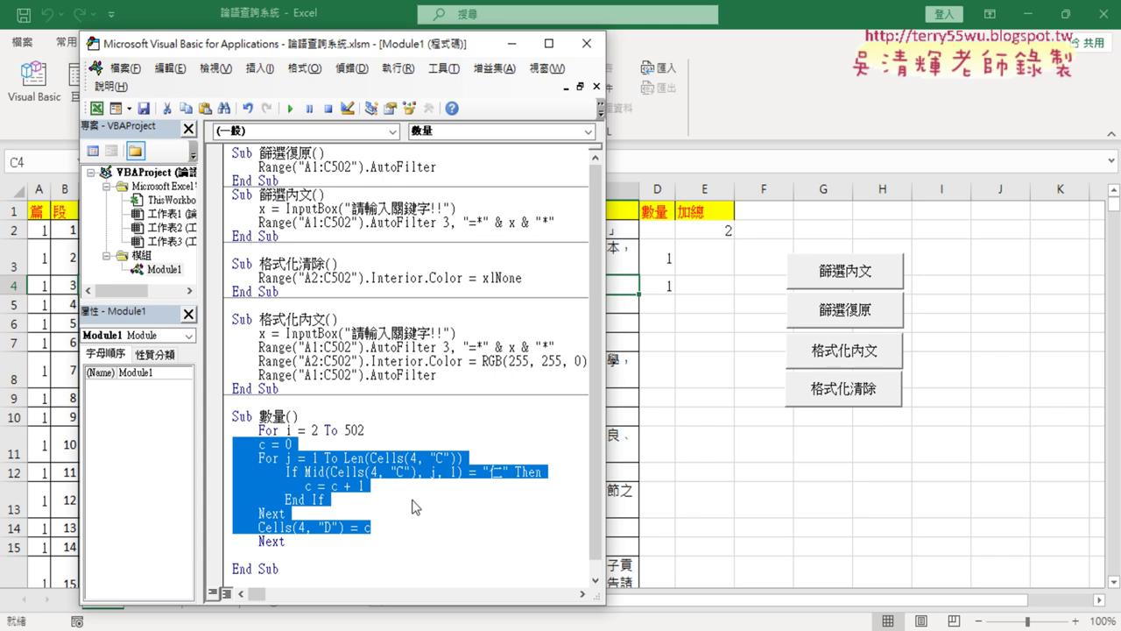
key(Tab)
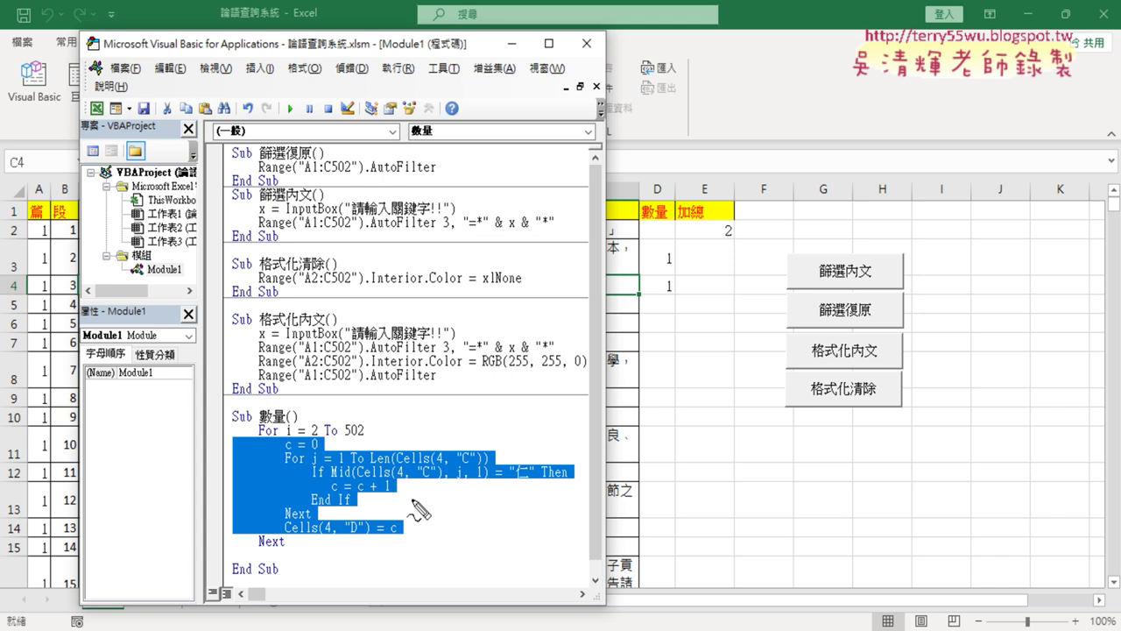
mouse_move(324, 524)
mouse_down()
mouse_move(275, 442)
mouse_move(287, 427)
mouse_move(295, 564)
mouse_up()
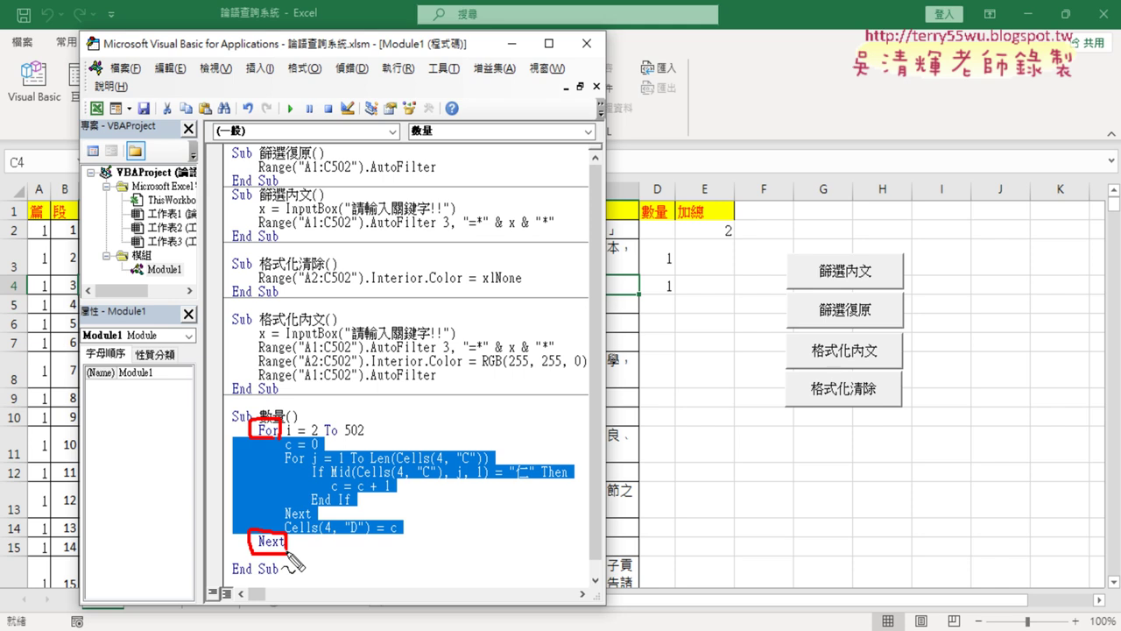
key(Escape)
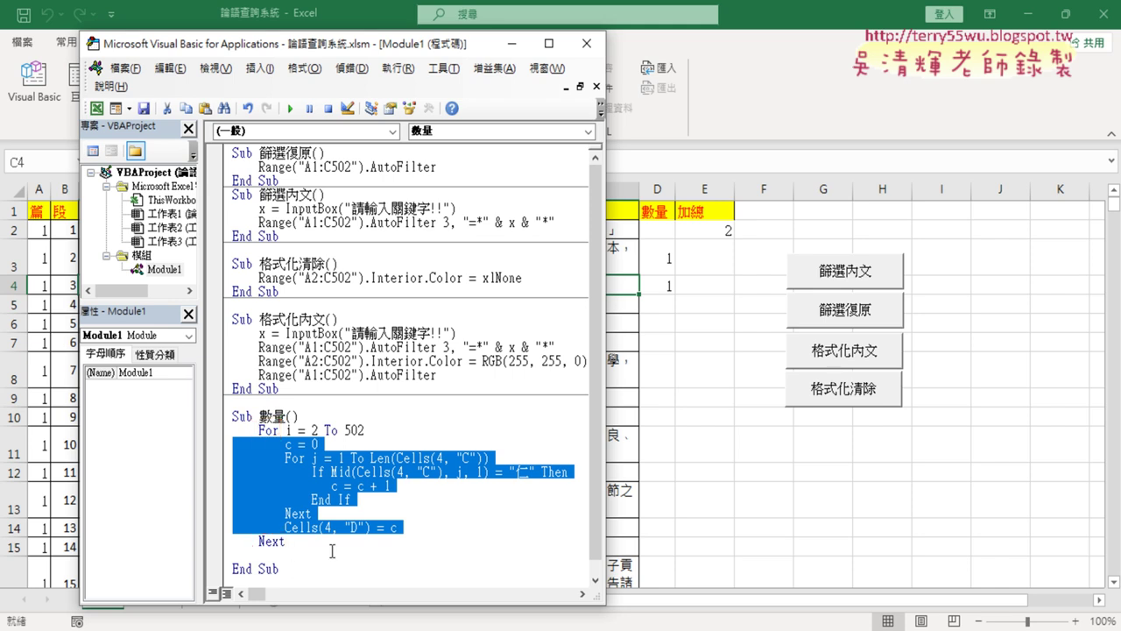
Delete the blank line before End Sub and replace each Cells(4, …) row with i.
click(312, 543)
key(Delete)
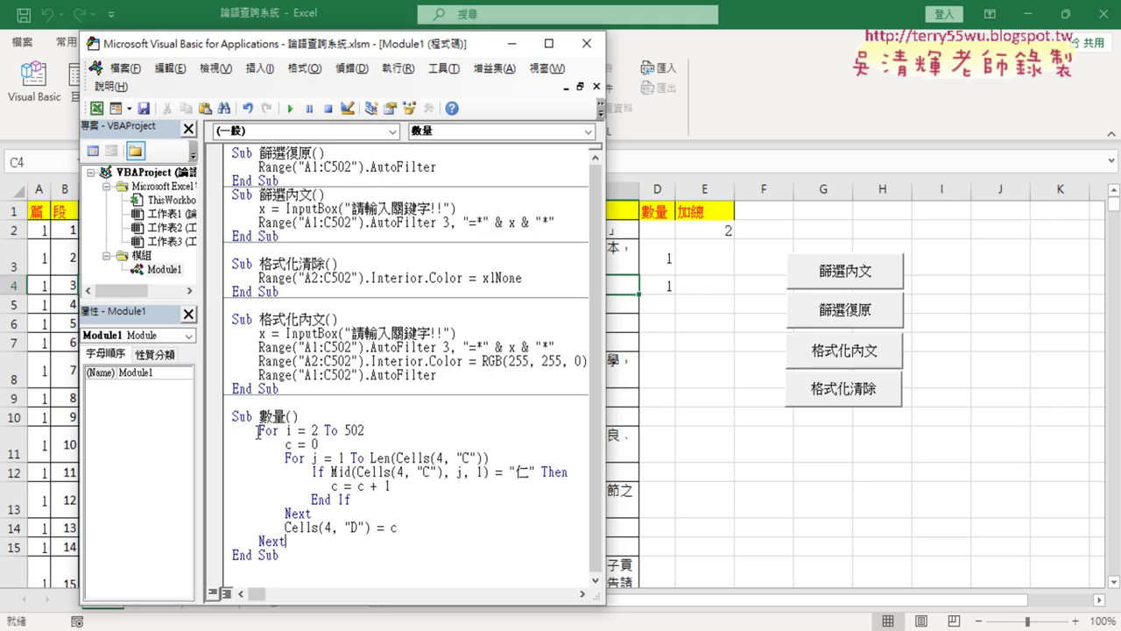
double_click(438, 458)
text(i)
double_click(399, 472)
text(i)
double_click(329, 527)
text(i)
Run the 數量 macro so column D fills with 仁 counts for every row.
double_click(359, 430)
click(430, 464)
click(290, 108)
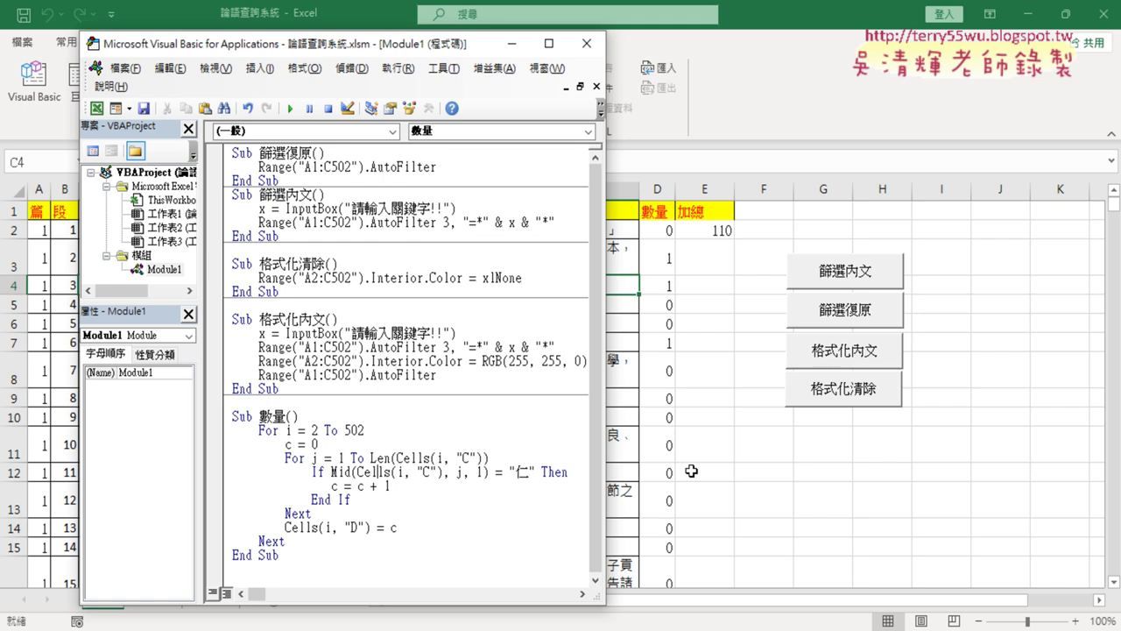
click(712, 231)
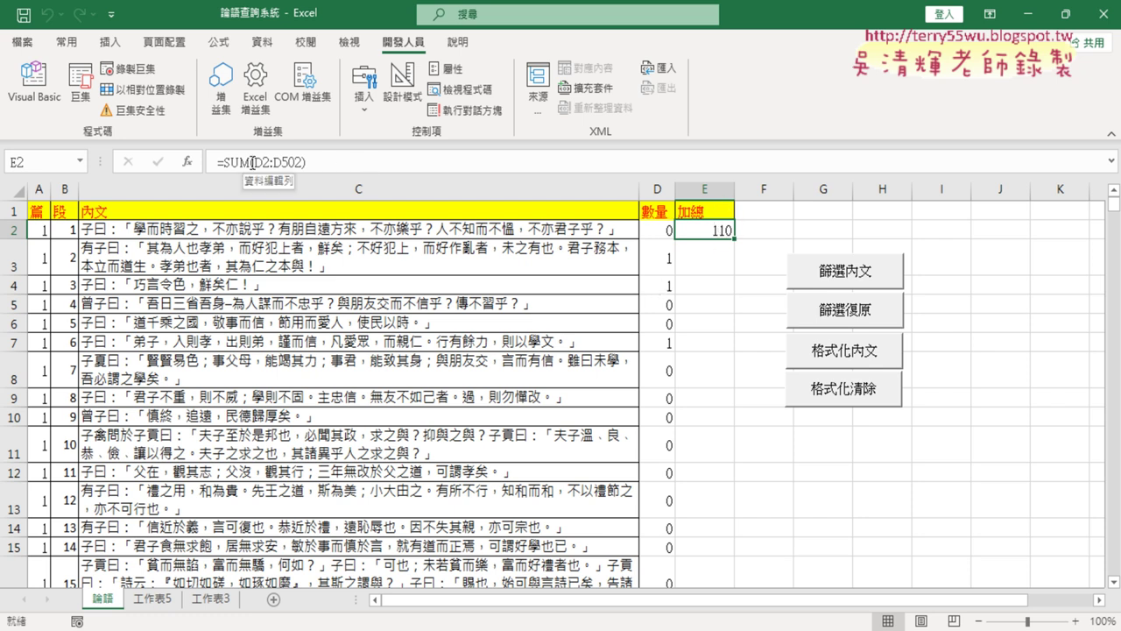
Enter =SUM(D2:D502) in E2 with AutoSum, giving a total of 110.
click(67, 42)
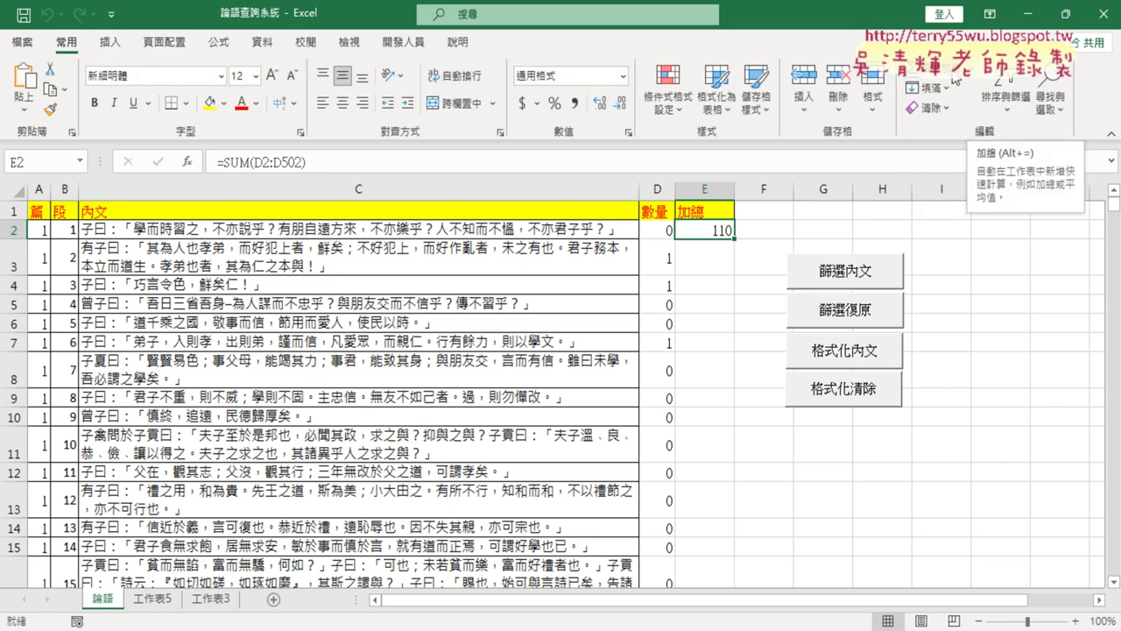
click(953, 79)
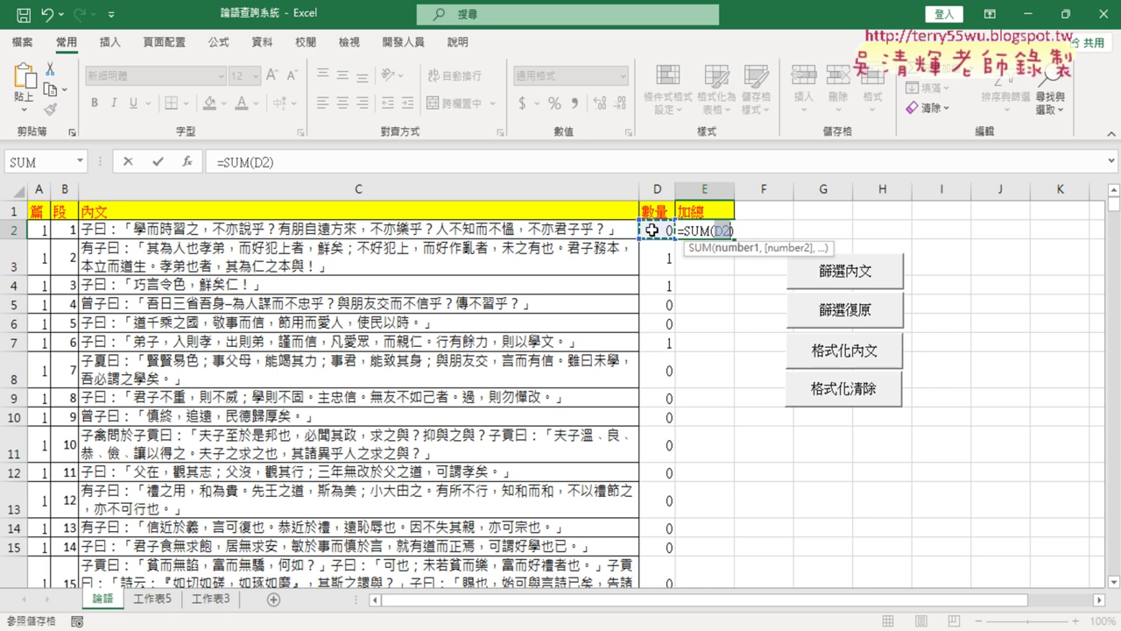
key(ctrl+shift+Down)
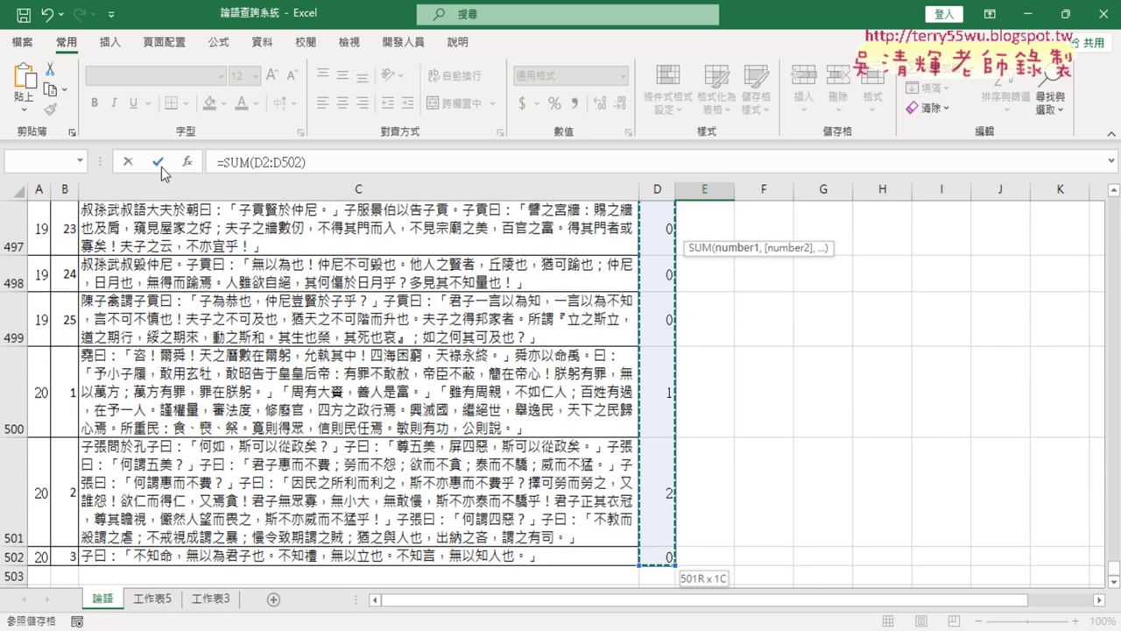
click(158, 163)
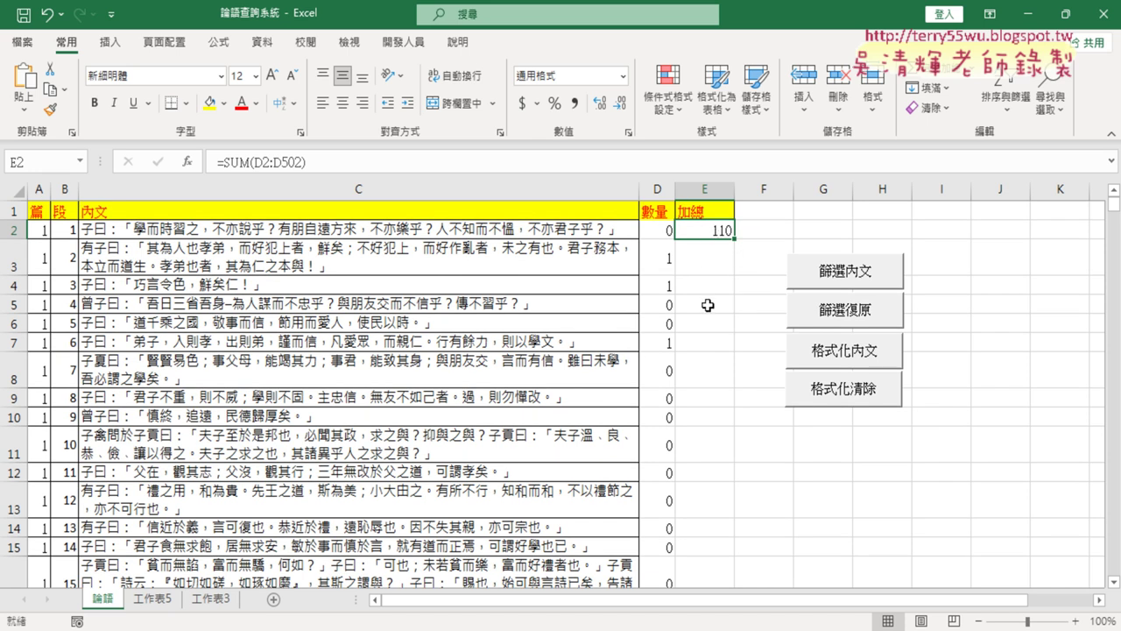
click(403, 42)
Reopen Sub 數量 in the Visual Basic editor, widen the window and select the inner loop lines.
click(33, 83)
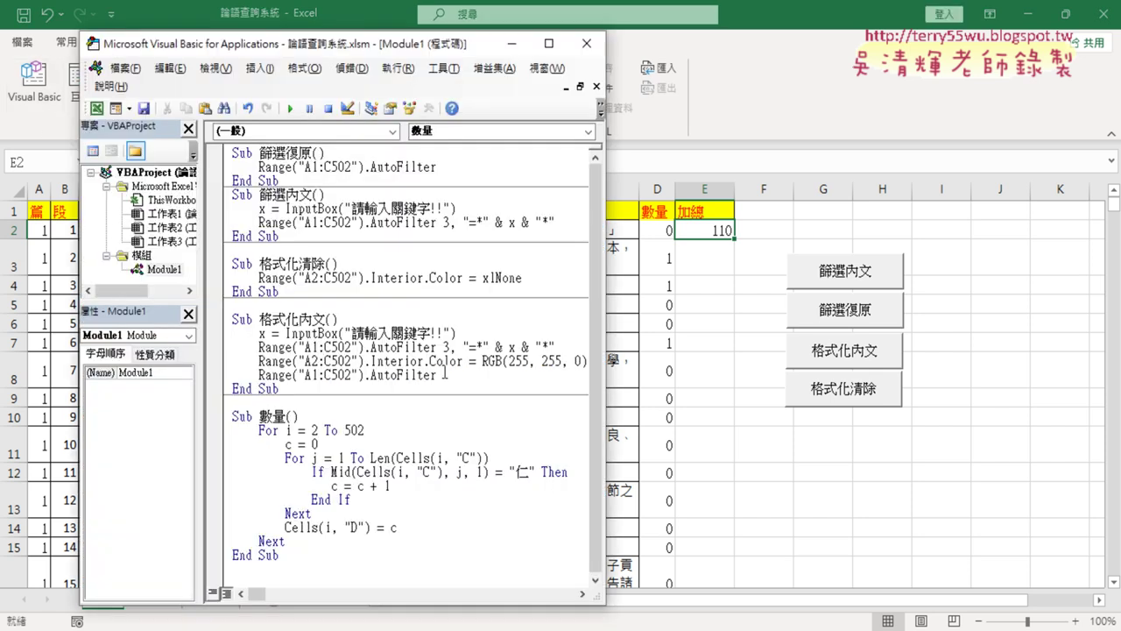
drag(606, 401, 843, 419)
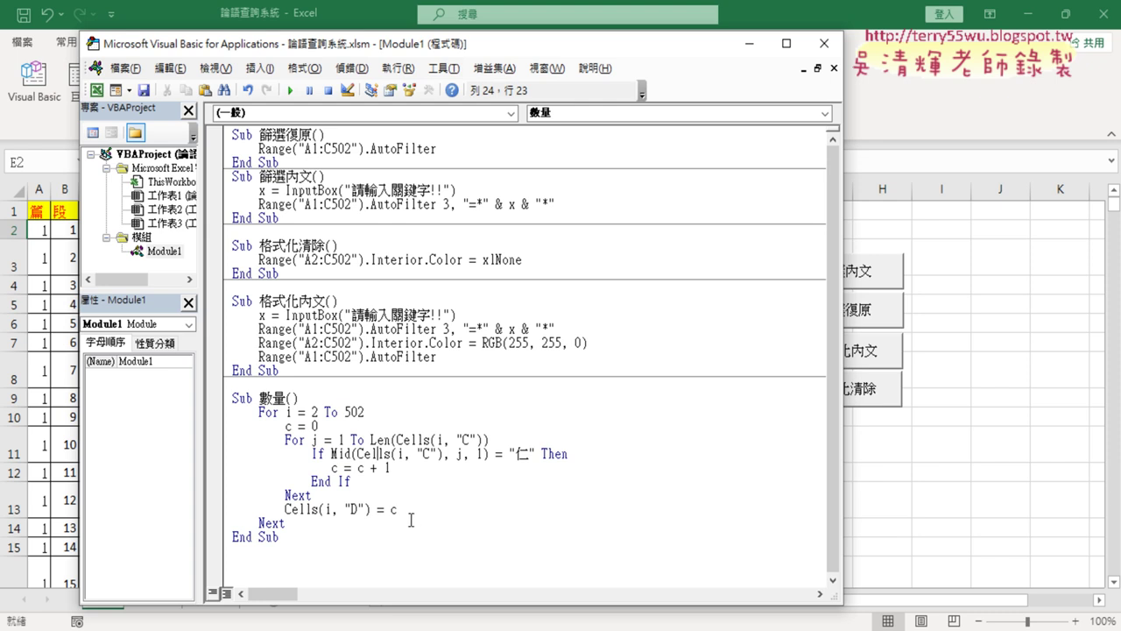
drag(410, 515, 212, 430)
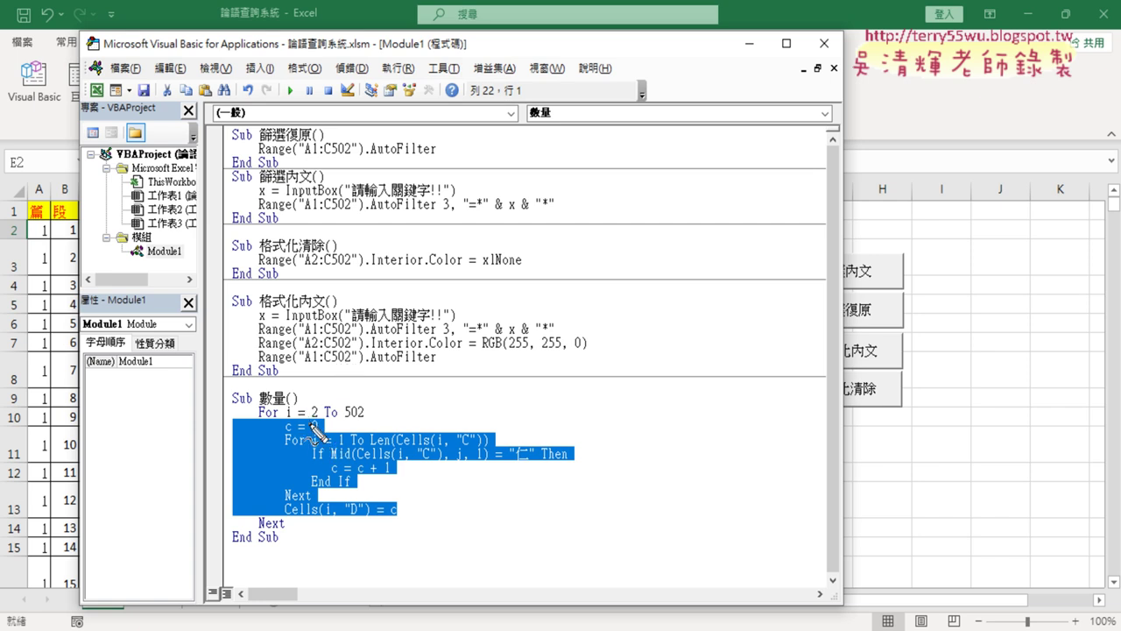
drag(312, 428, 377, 429)
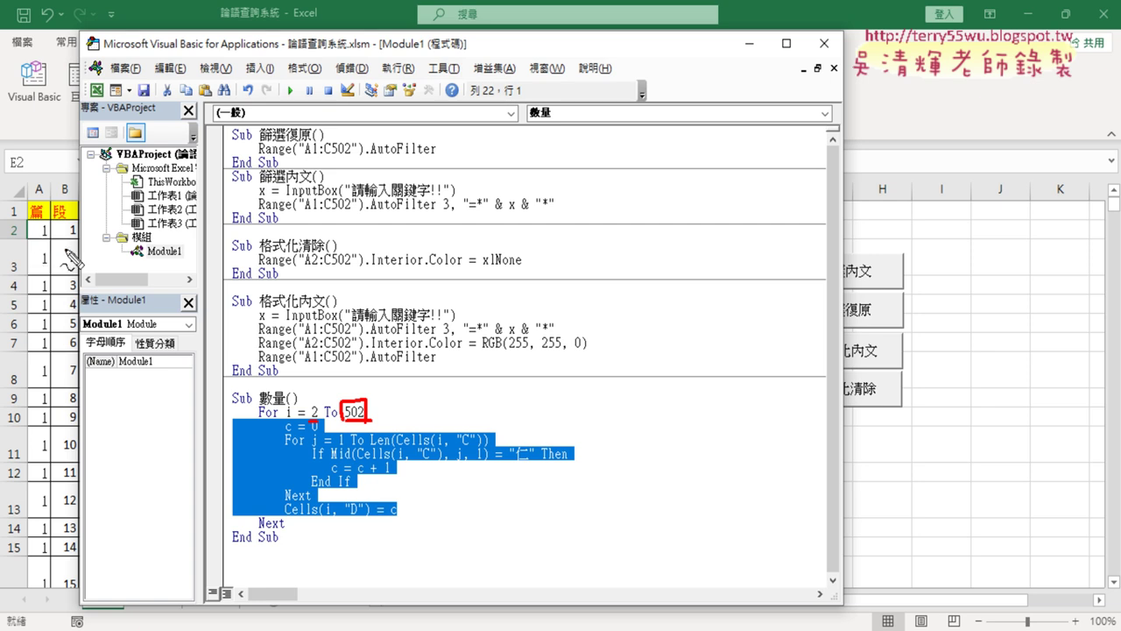
mouse_move(50, 215)
mouse_down()
mouse_move(42, 202)
mouse_move(35, 306)
mouse_up()
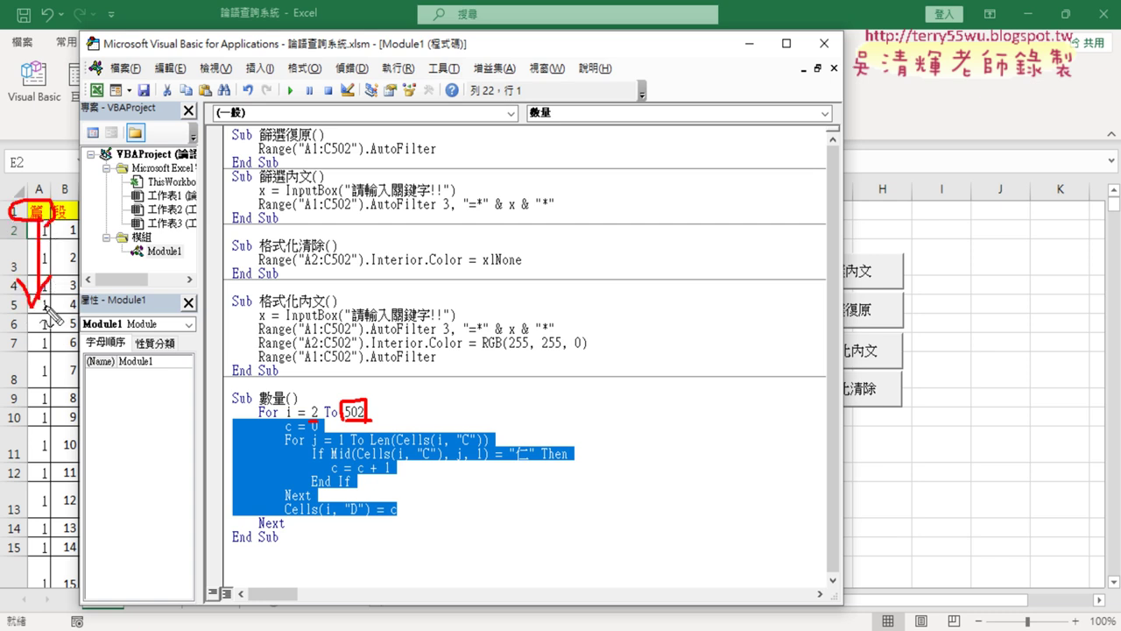
mouse_move(35, 381)
mouse_down()
mouse_move(305, 303)
mouse_move(355, 394)
mouse_move(366, 380)
mouse_up()
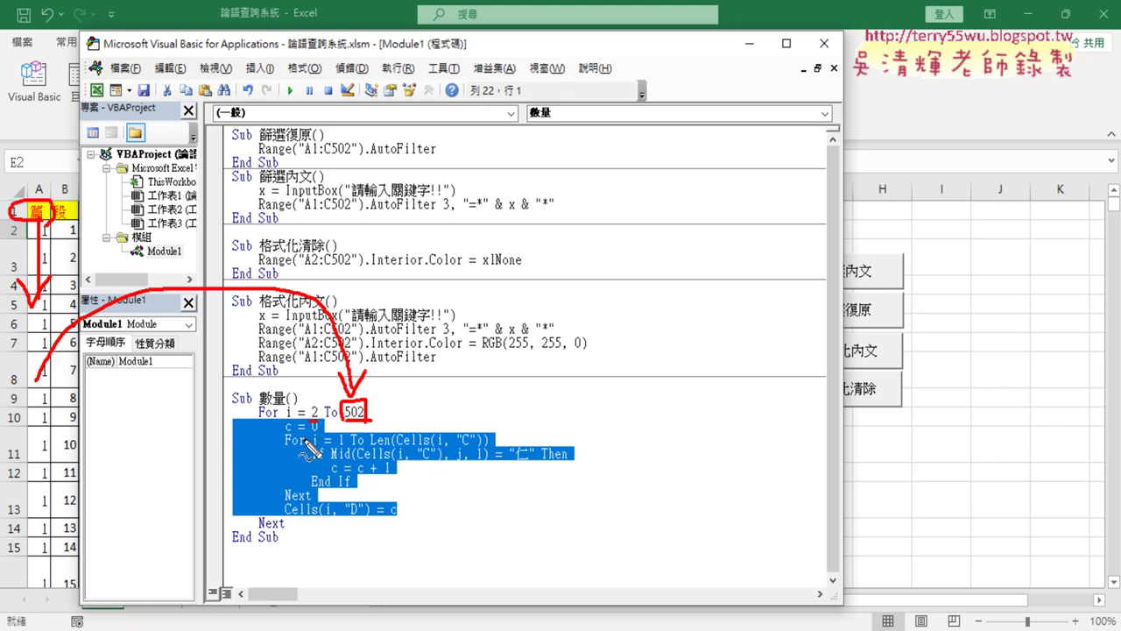
mouse_move(437, 445)
mouse_down()
mouse_move(447, 444)
mouse_move(404, 459)
mouse_up()
drag(324, 516, 333, 517)
mouse_move(530, 471)
mouse_down()
mouse_move(530, 437)
mouse_move(532, 470)
mouse_up()
mouse_move(587, 361)
mouse_down()
mouse_move(537, 444)
mouse_move(574, 430)
mouse_up()
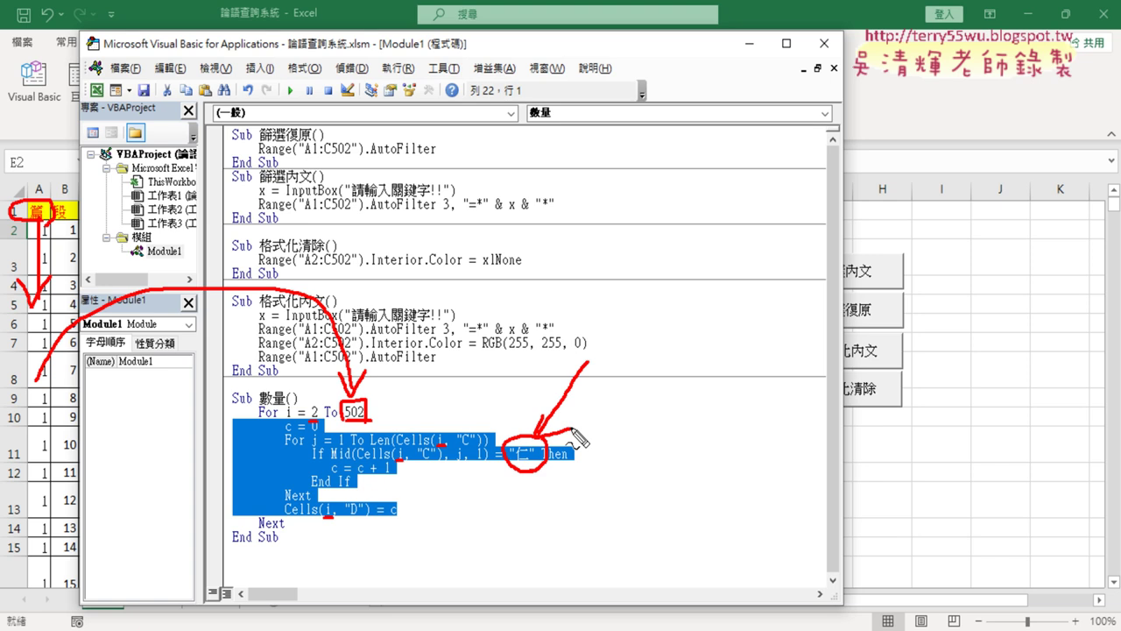
key(Escape)
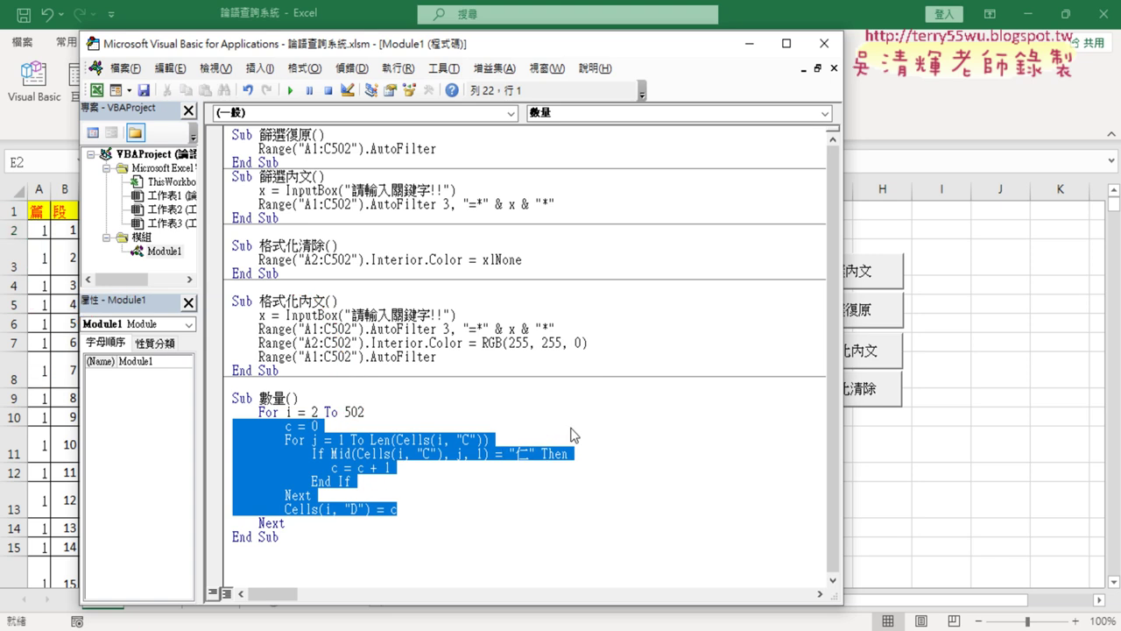
click(587, 471)
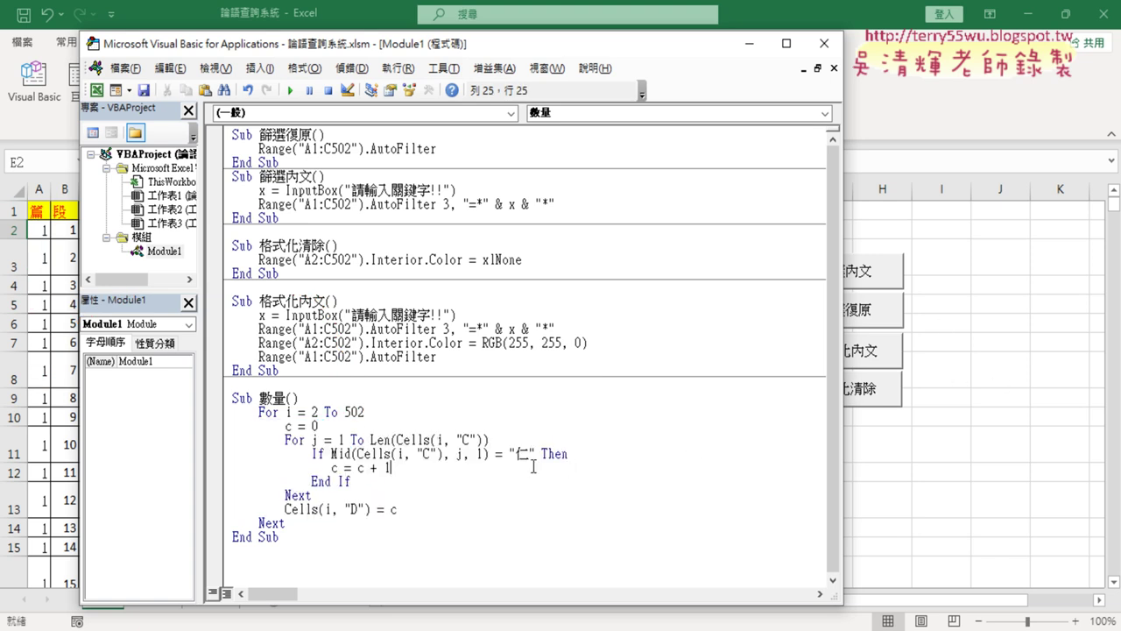
double_click(520, 453)
click(527, 454)
drag(539, 453, 509, 454)
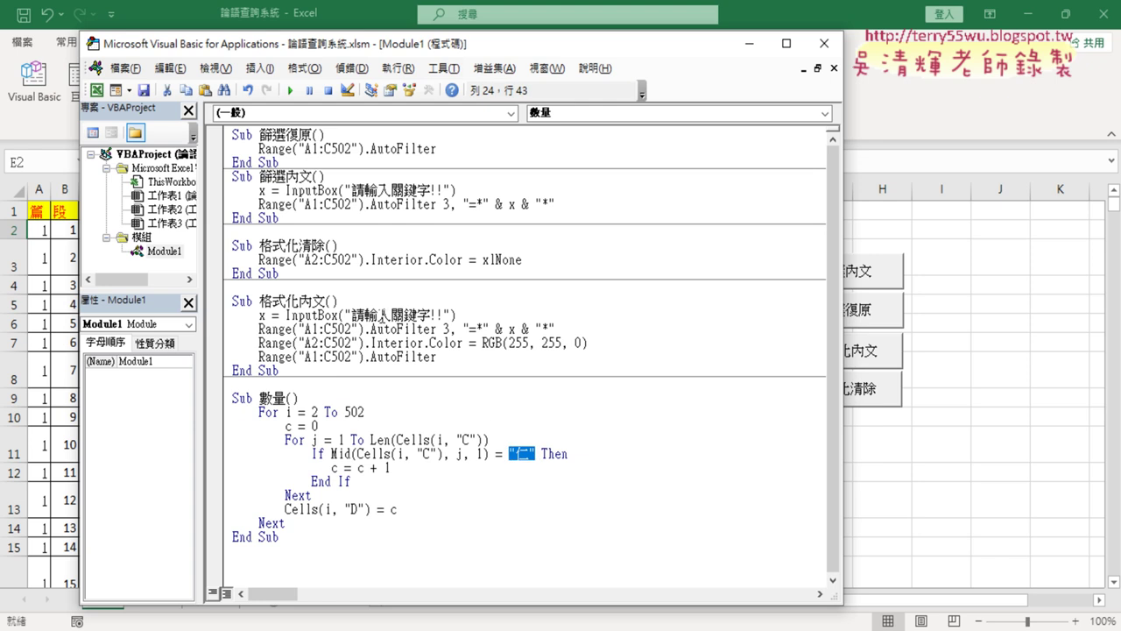